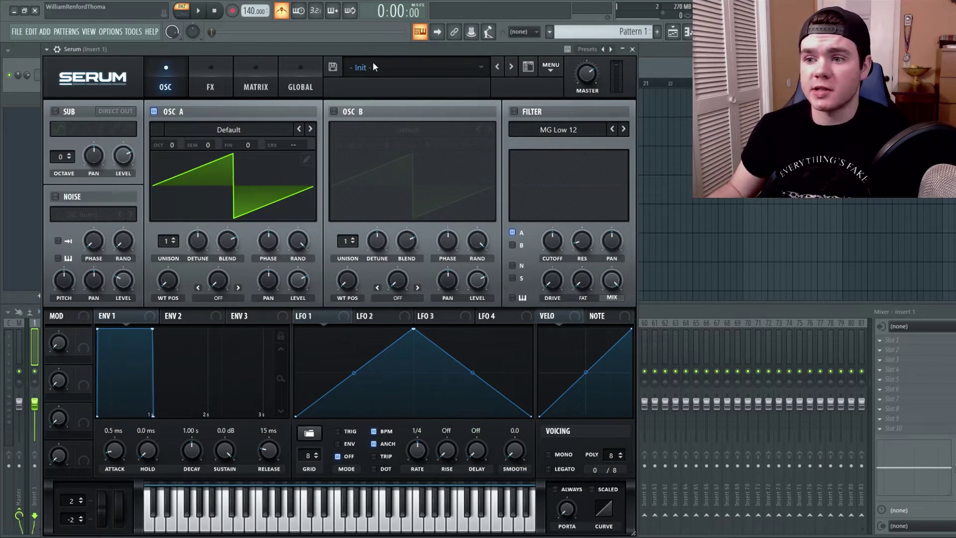
Step: Browse the preset category list, then close it without loading anything
click(377, 66)
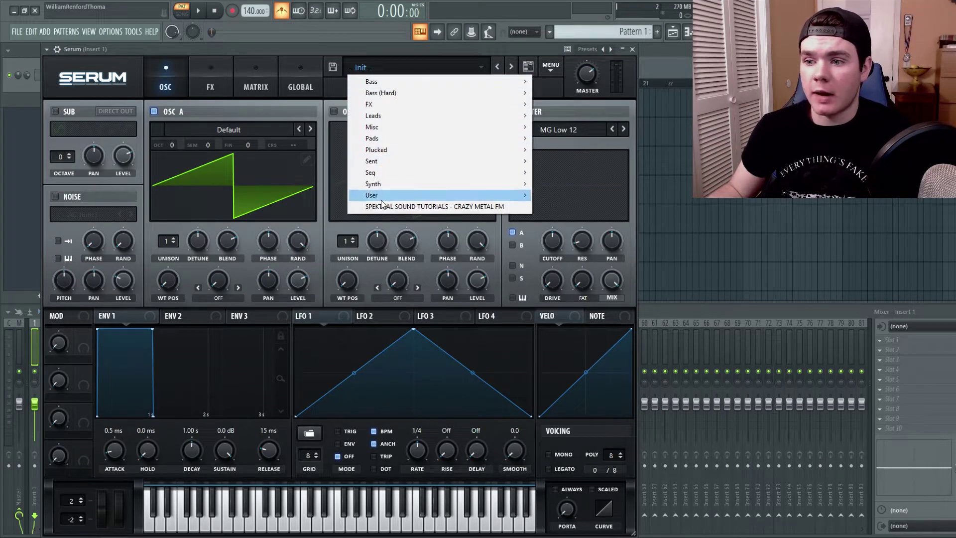
mouse_move(381, 195)
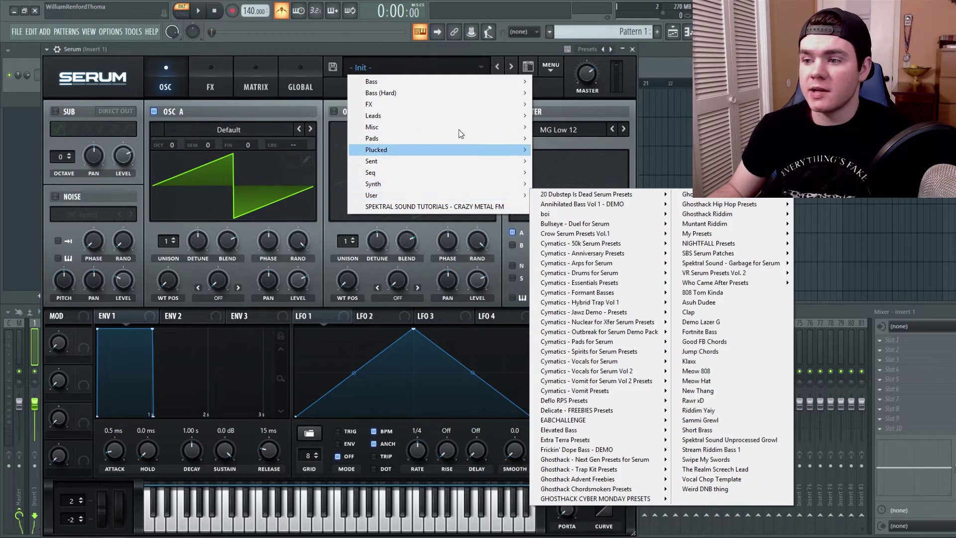
click(447, 61)
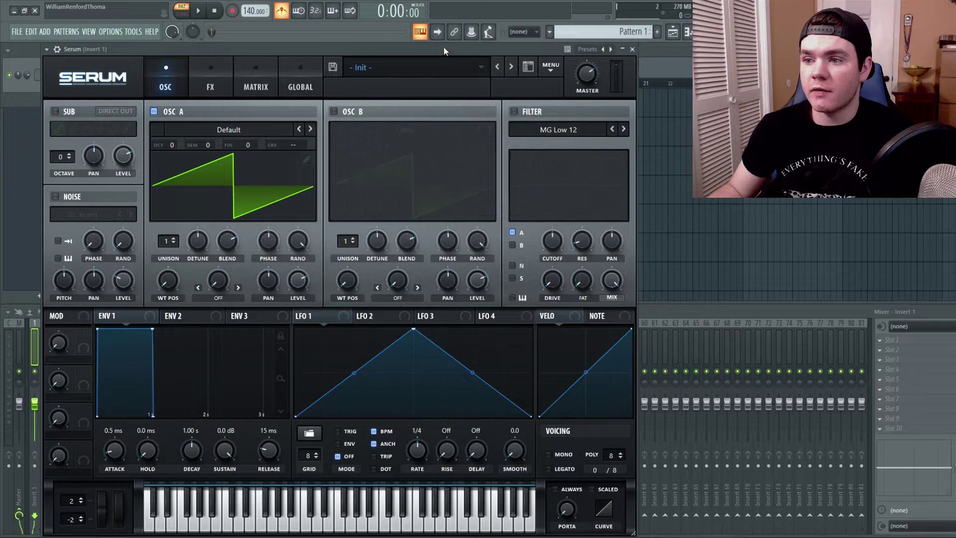
Step: Show Serum's presets folder in File Explorer and enter the Presets subfolder
click(548, 67)
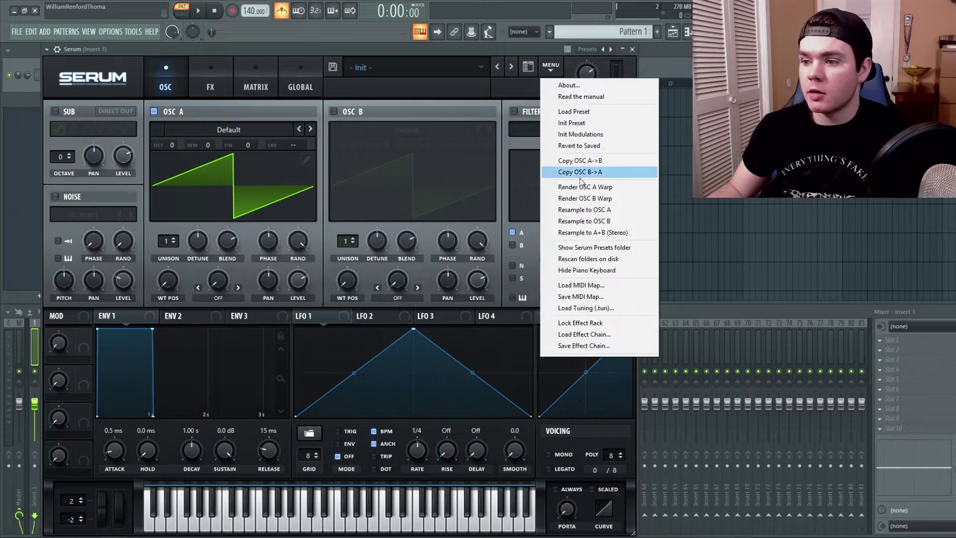
click(594, 248)
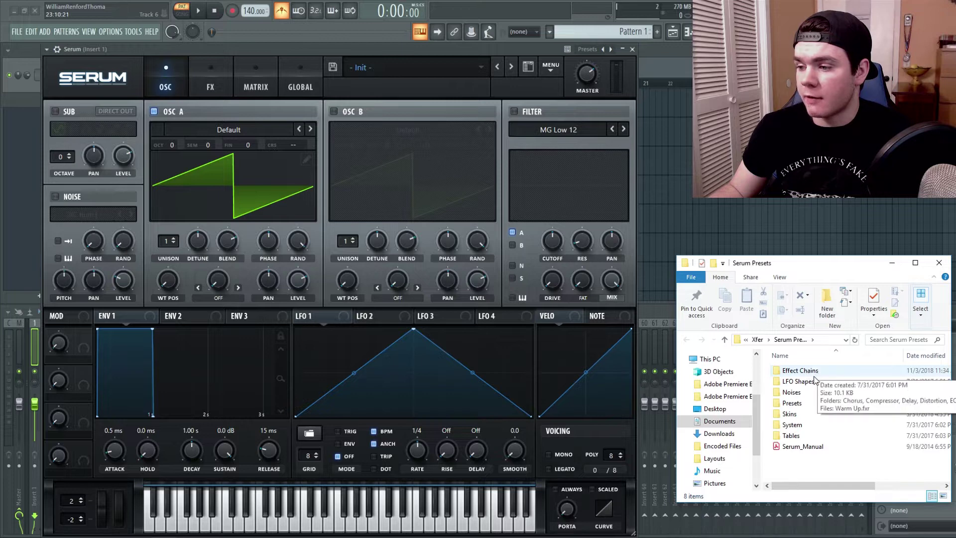
double_click(792, 404)
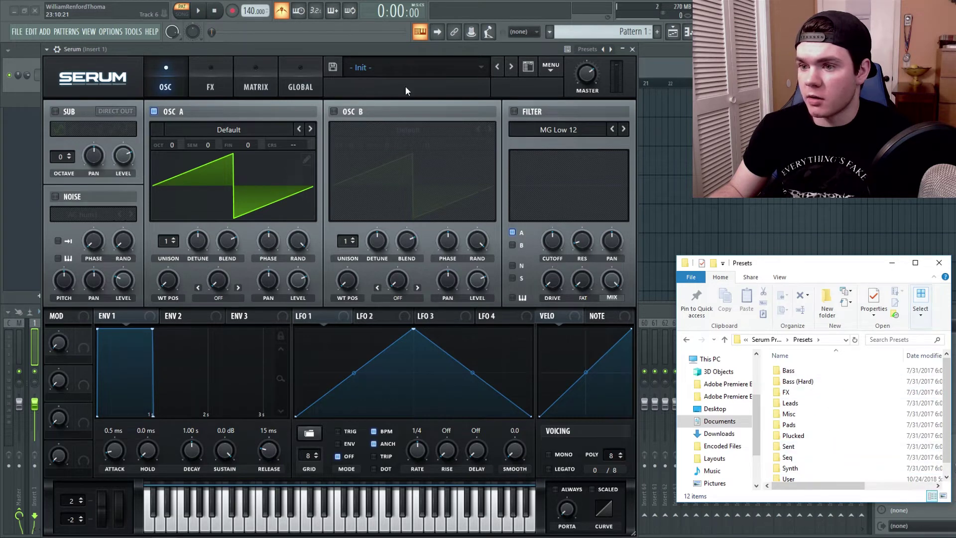
Step: Place the Serum Files window beside Presets and move Serum Preset File.fxp into the Presets folder
scroll(950, 390, down, 1)
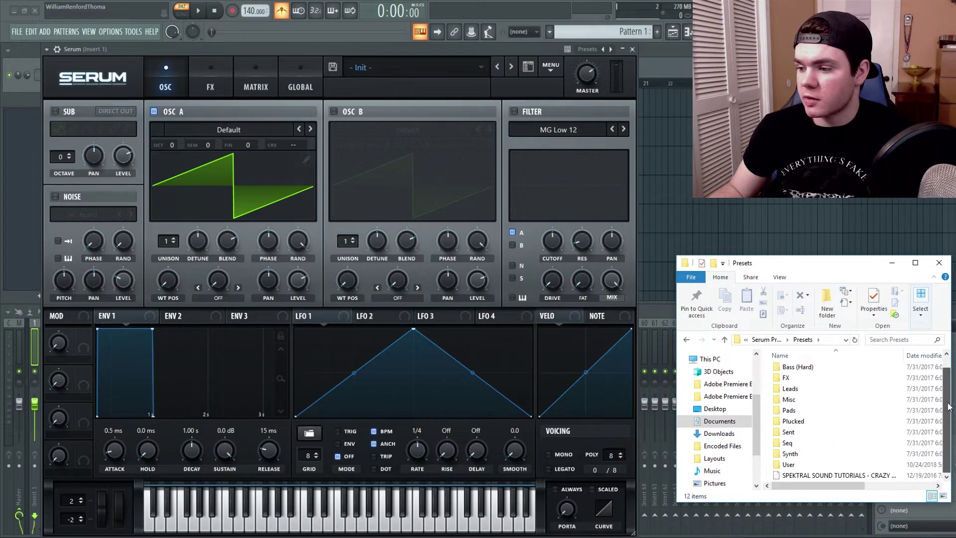
scroll(949, 407, up, 1)
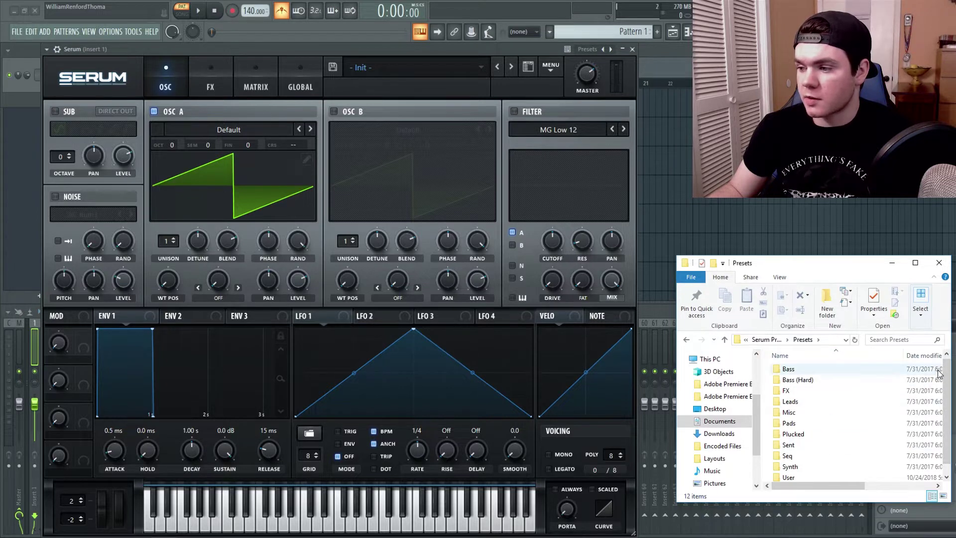
scroll(949, 377, down, 1)
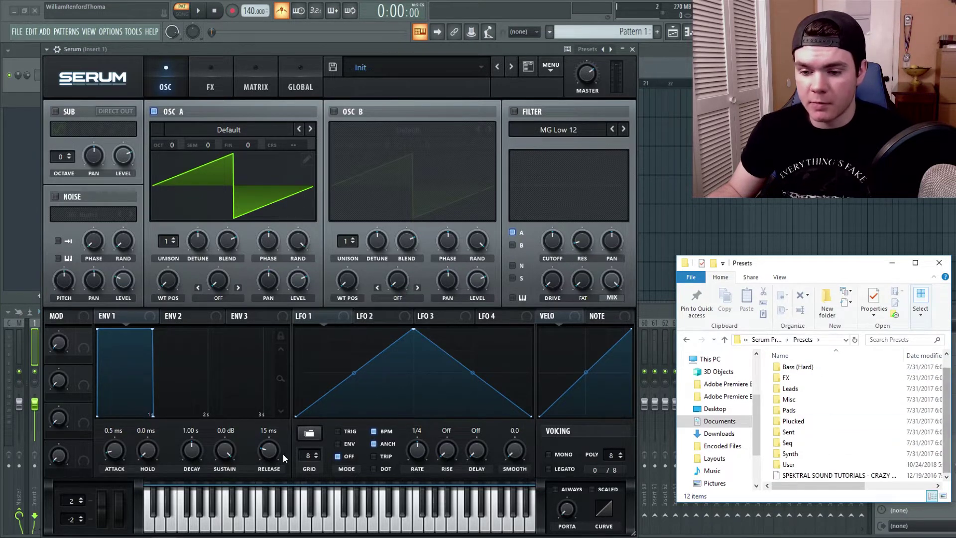
click(164, 537)
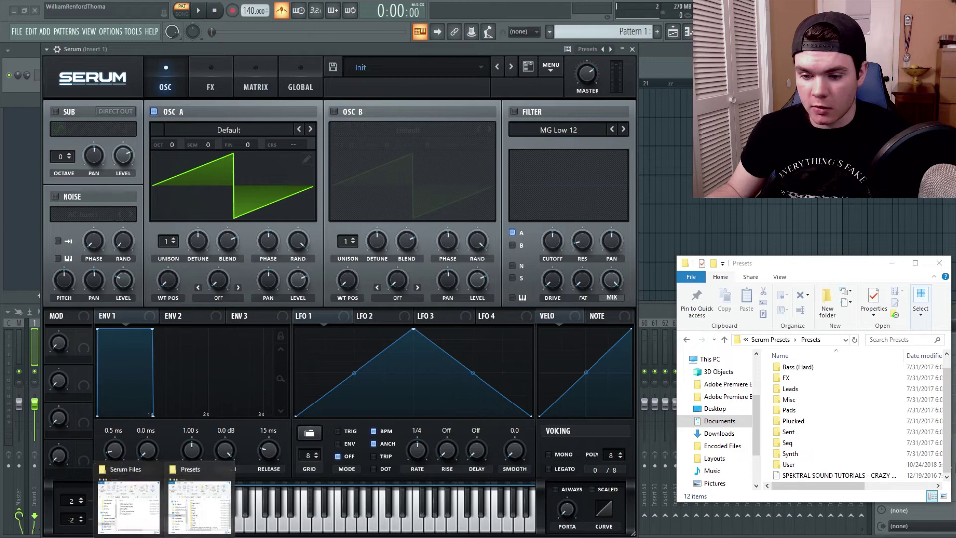
click(192, 507)
mouse_move(164, 537)
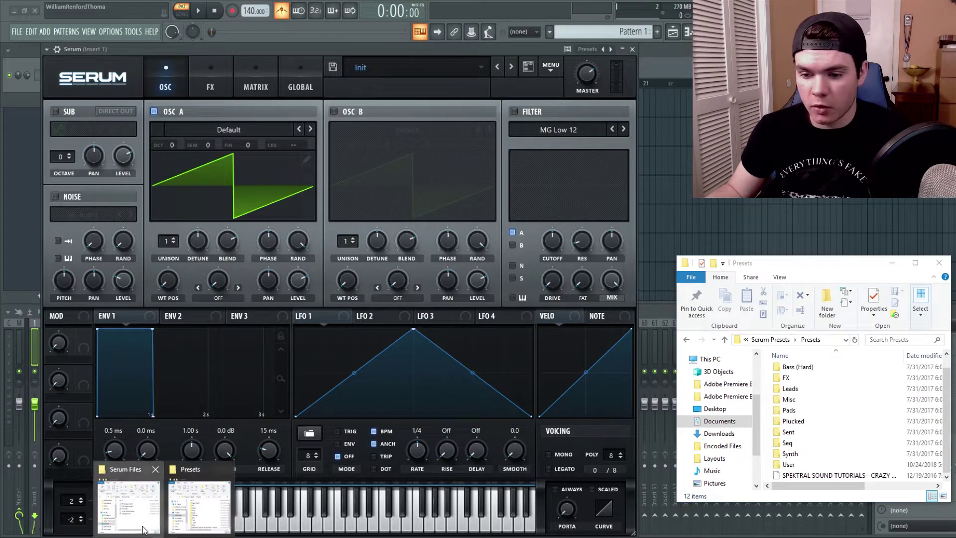
click(129, 500)
drag(782, 251, 534, 249)
click(949, 409)
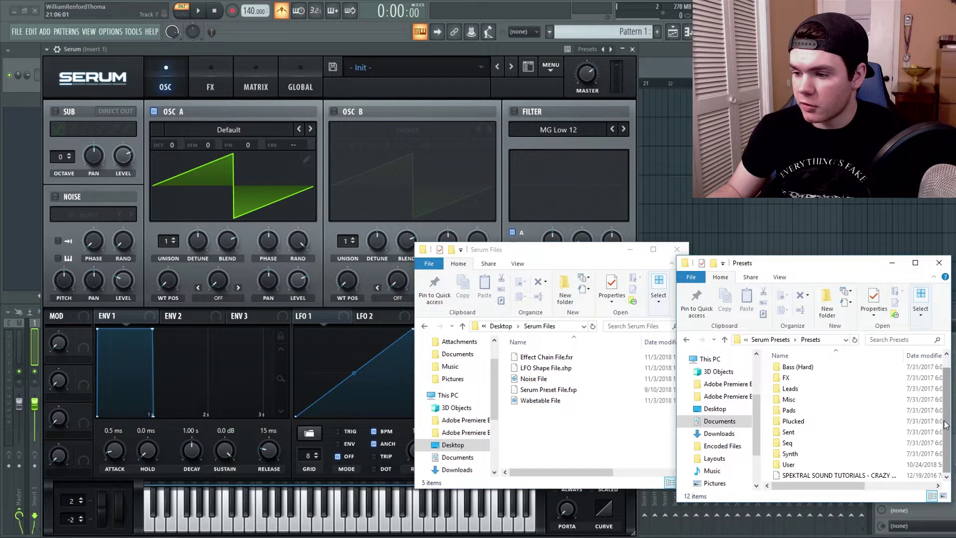
drag(531, 392, 768, 455)
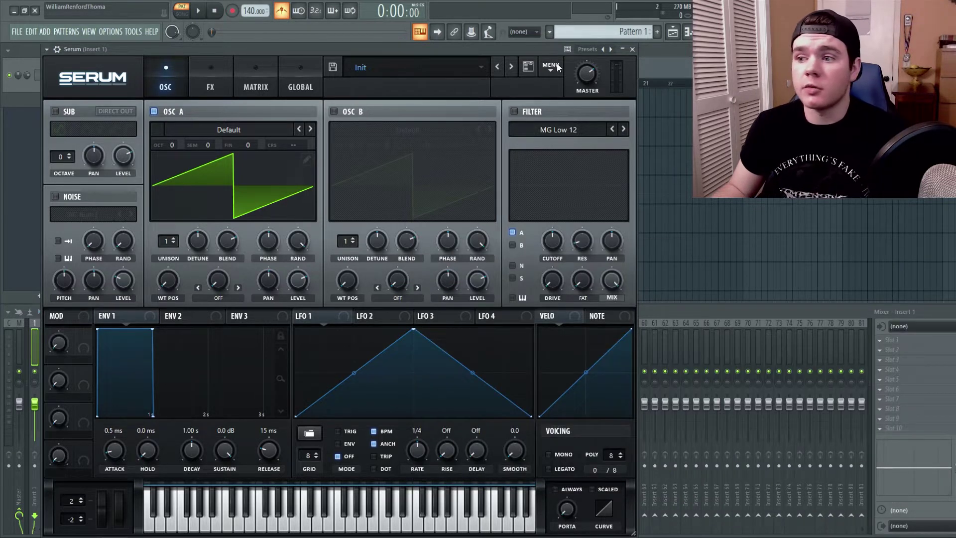
Step: Rescan Serum's folders on disk and load the Serum Preset File preset
click(554, 67)
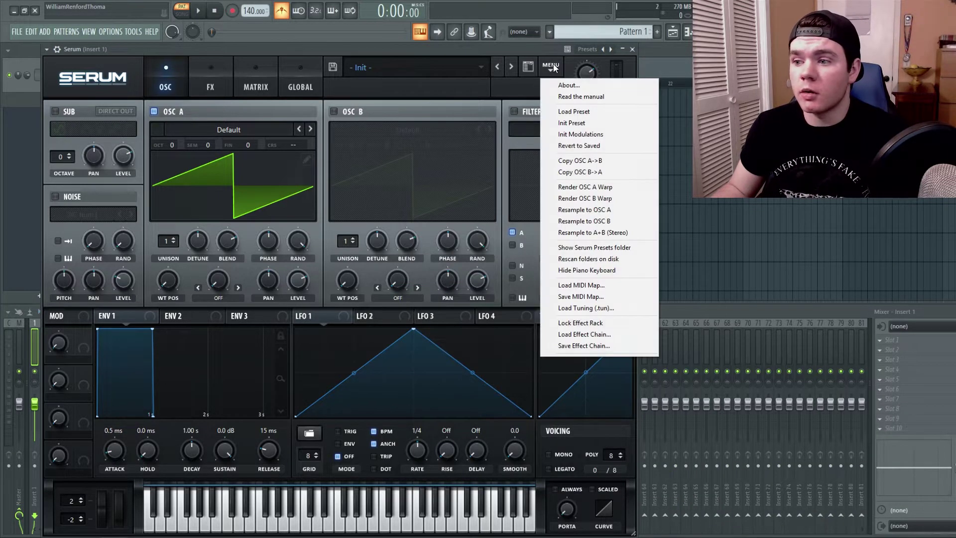
click(598, 260)
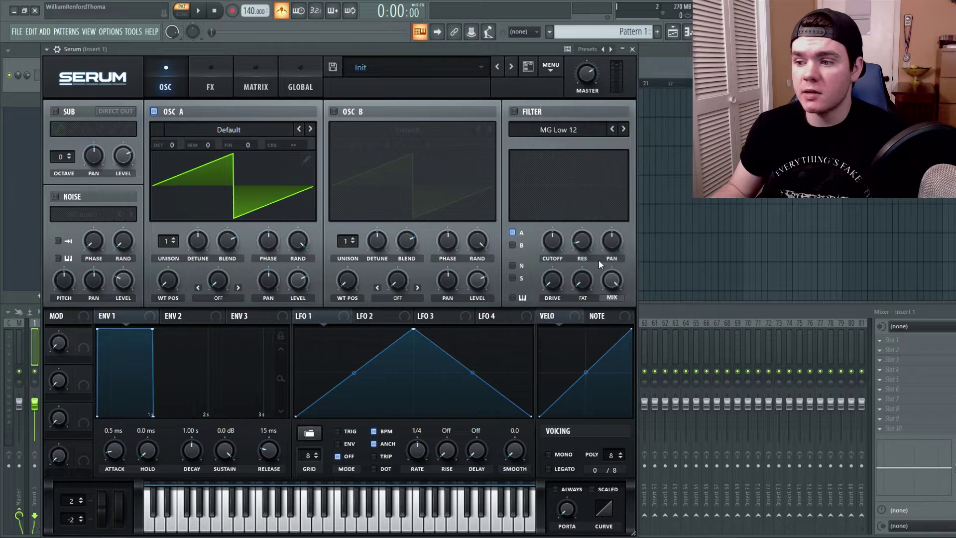
click(397, 65)
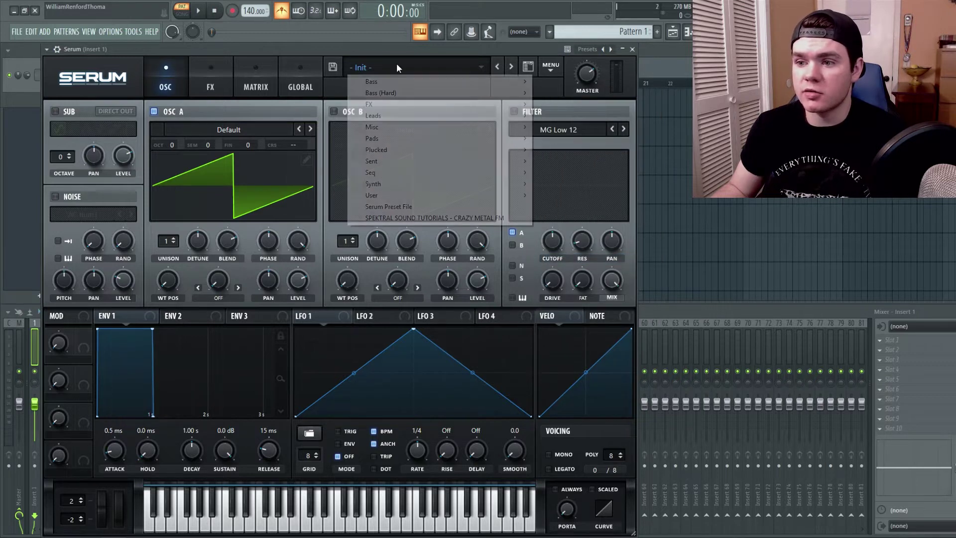
click(383, 208)
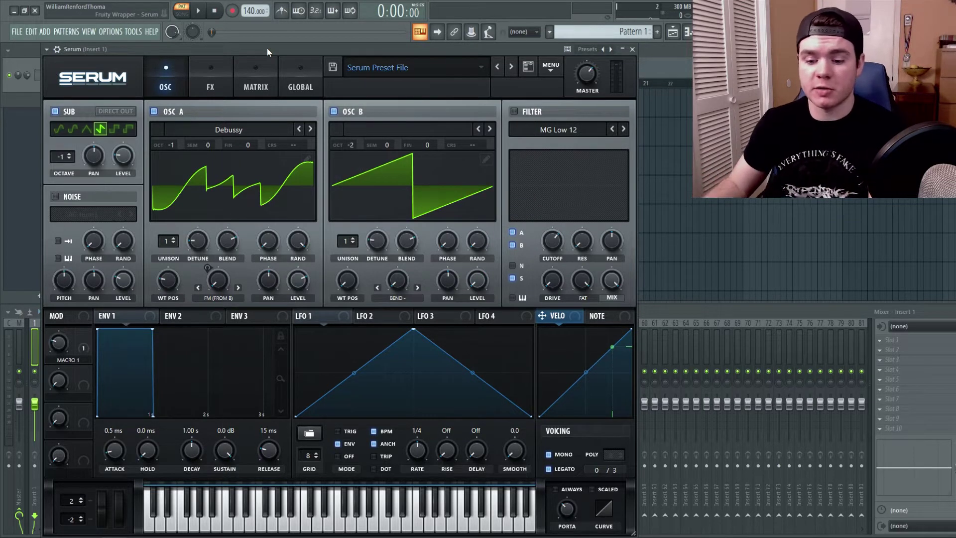
Step: Audition the preset on keys W, R, T and Y, then return to the Serum Presets folder
key(w)
key(r)
key(t)
key(y)
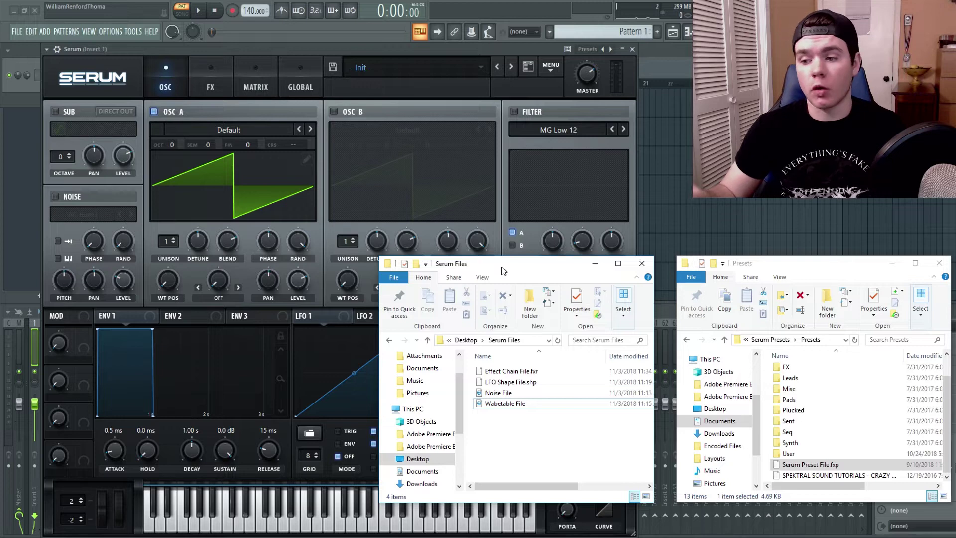
click(769, 341)
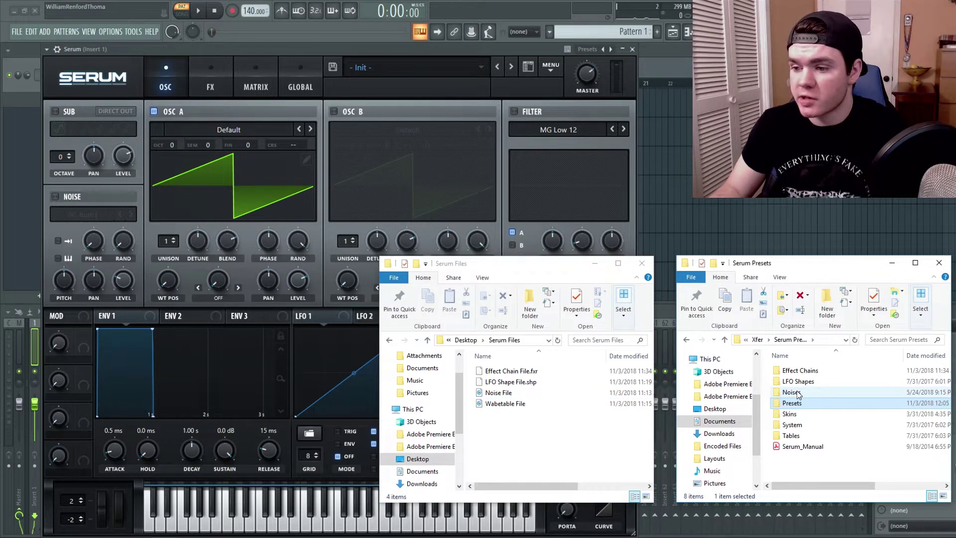
Step: Move Wabetable File from Serum Files into Serum's Tables > User folder
double_click(792, 435)
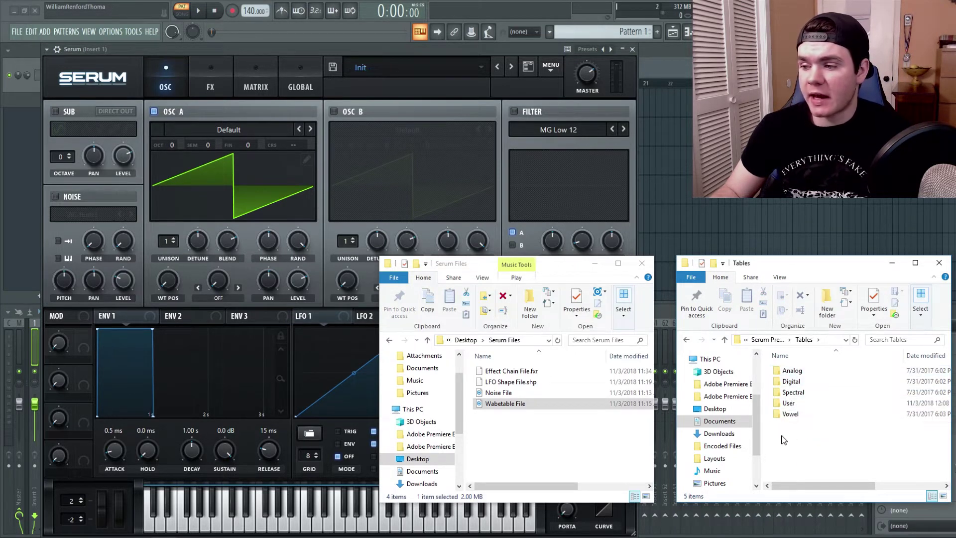
double_click(792, 405)
scroll(853, 409, down, 8)
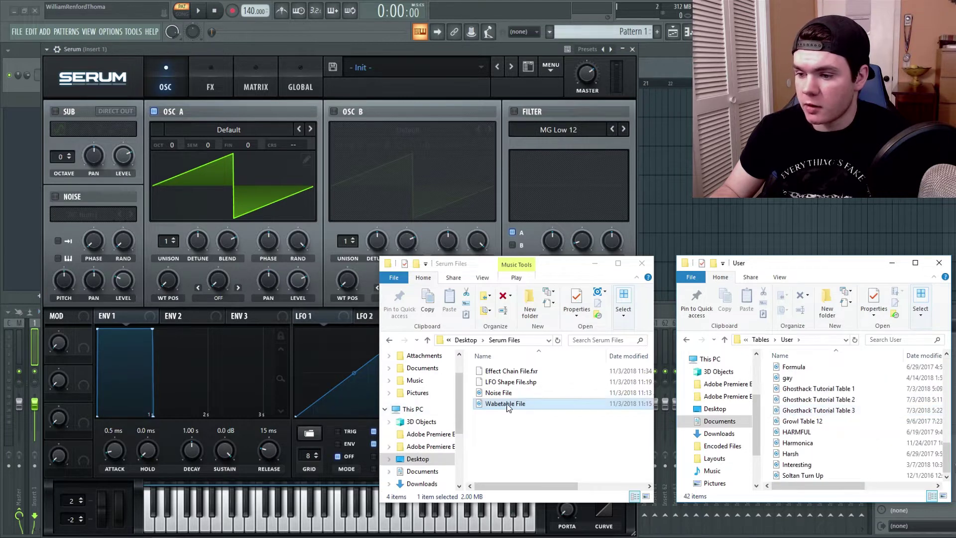
drag(505, 403, 766, 471)
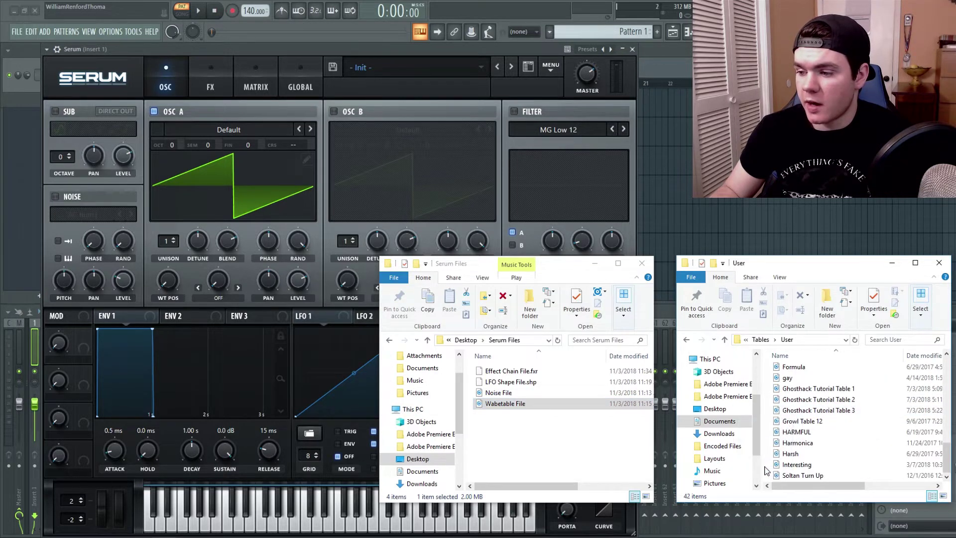
click(480, 48)
Step: Rescan, load Wabetable File into oscillator A, show it in 3D and sweep WT position to 256
click(551, 68)
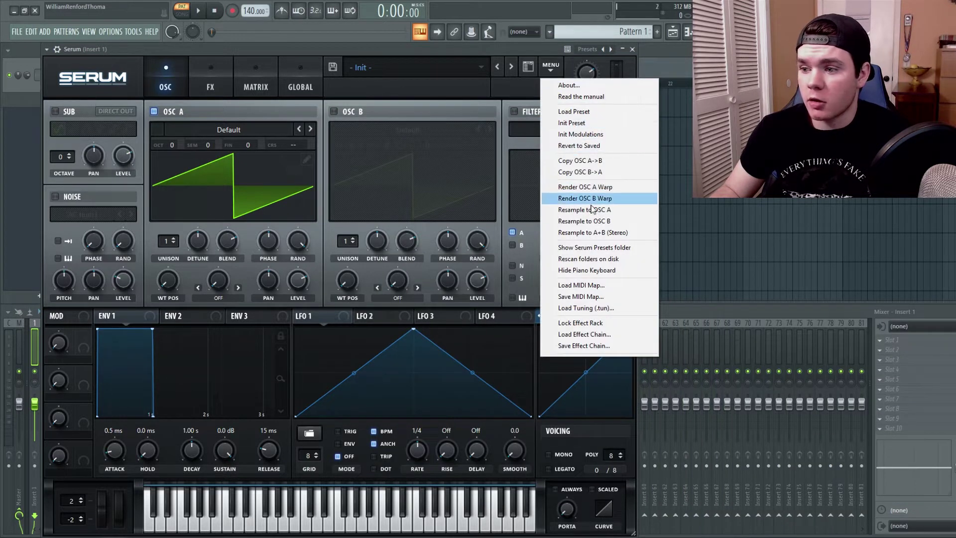
click(601, 260)
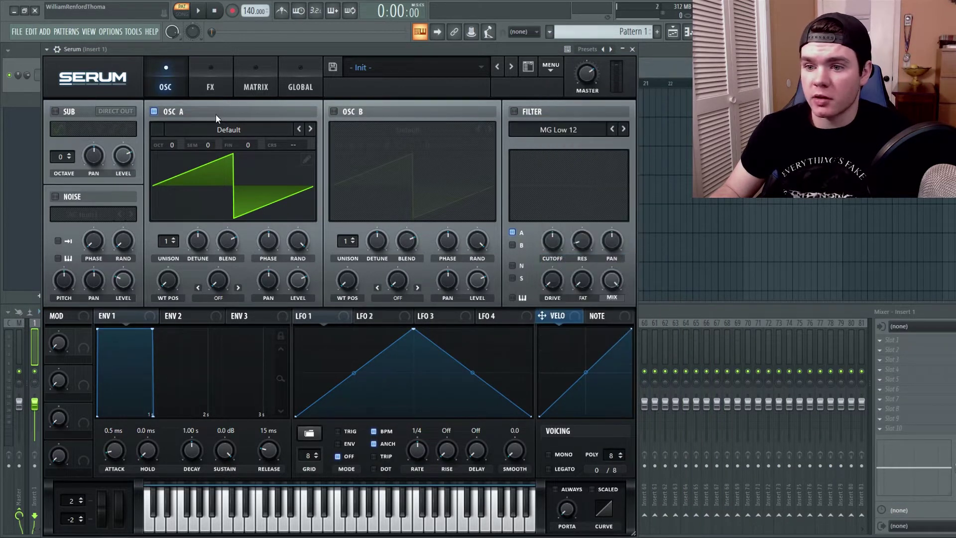
click(220, 129)
mouse_move(221, 179)
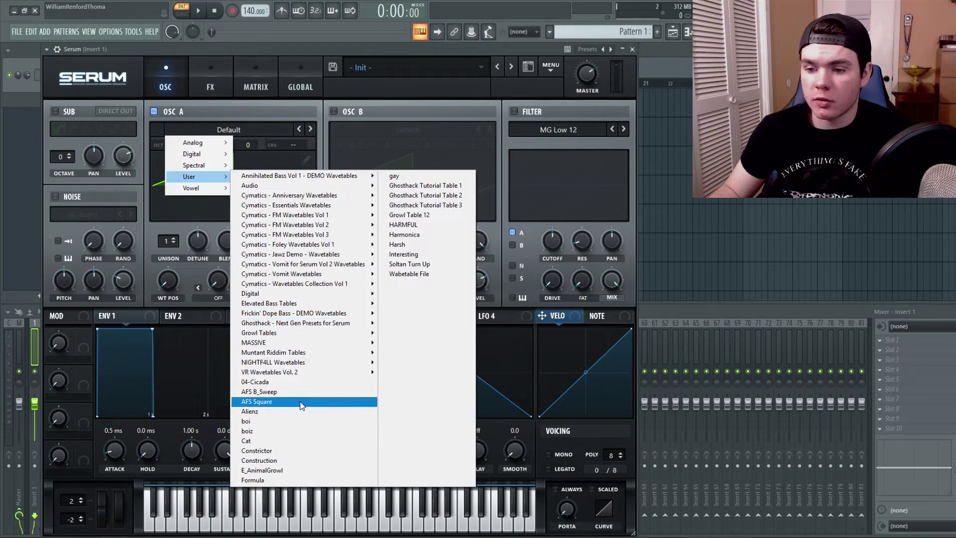
click(410, 273)
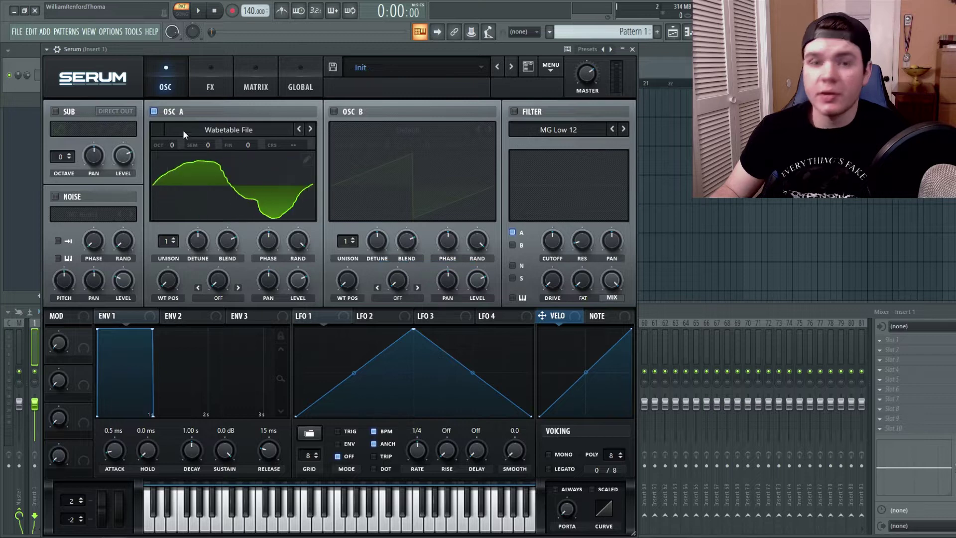
click(194, 166)
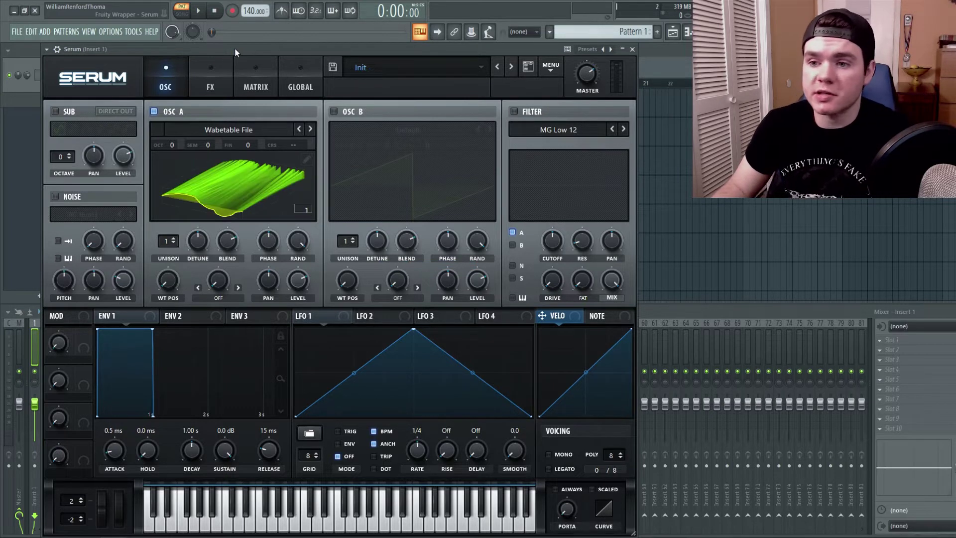
drag(168, 281, 162, 322)
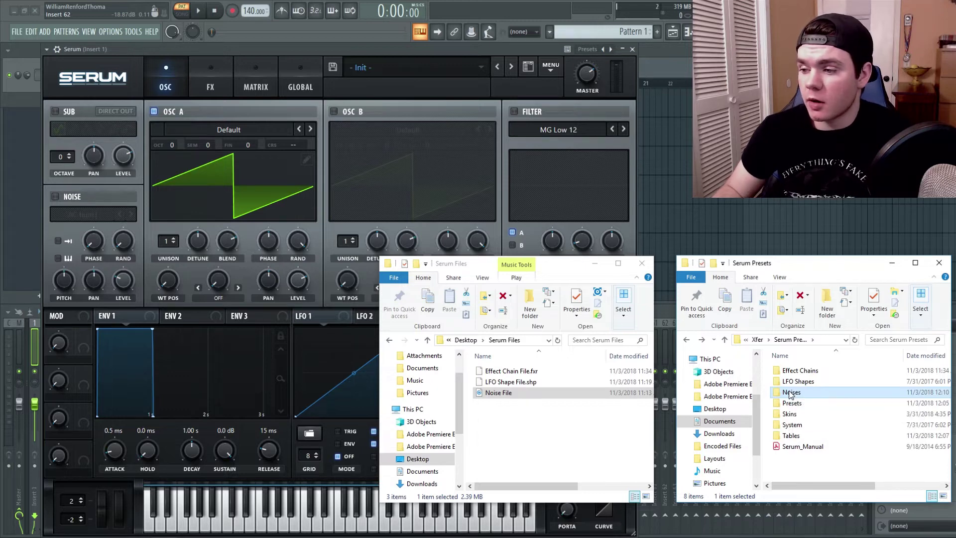
Step: Create a new folder named User inside Serum's Noises folder
double_click(791, 393)
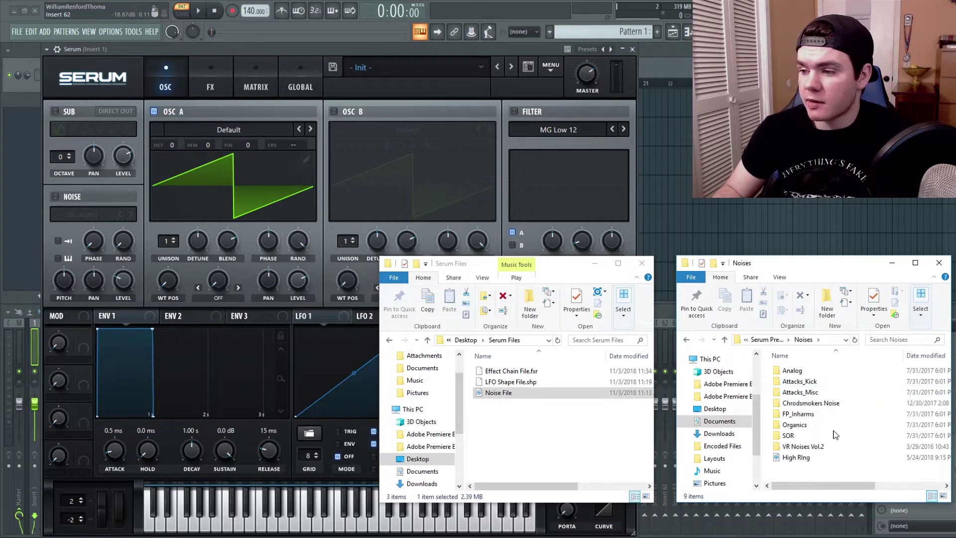
right_click(792, 472)
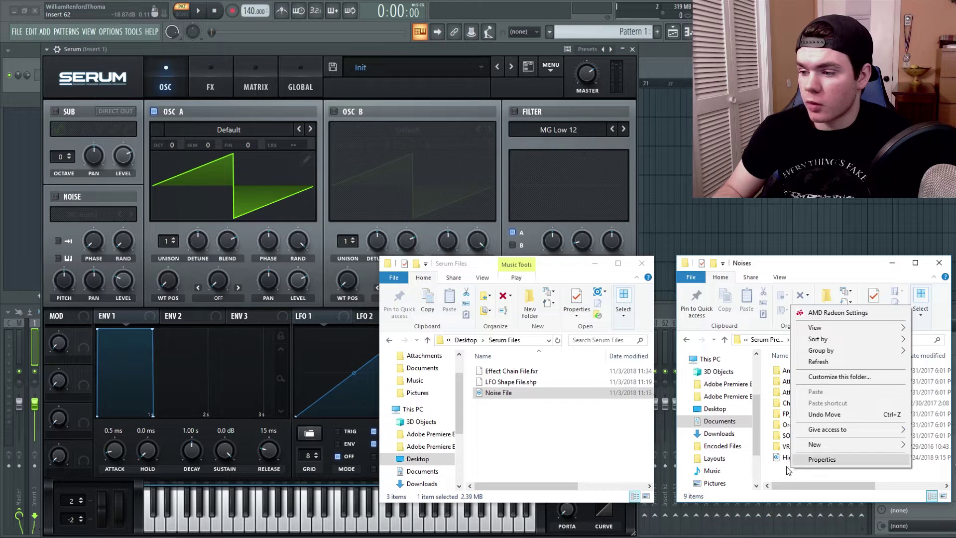
click(790, 463)
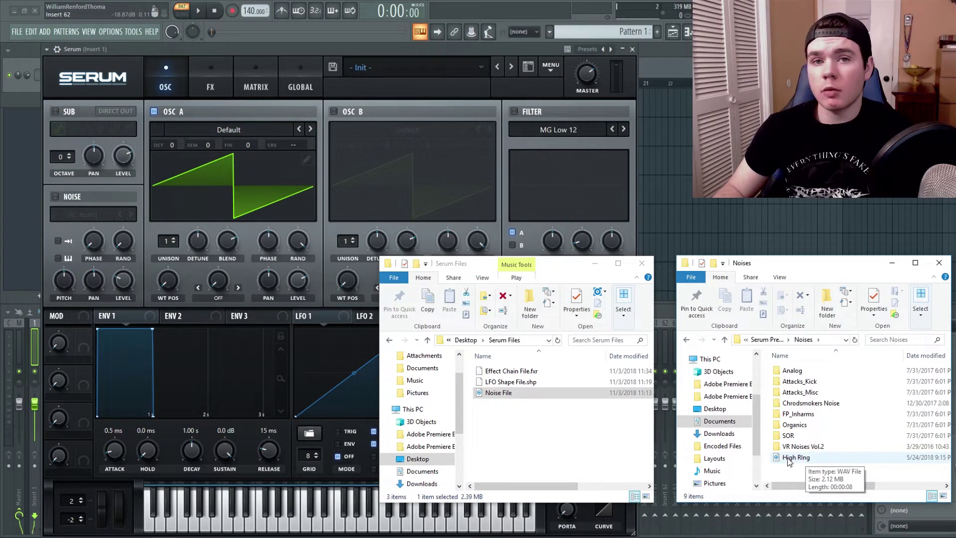
right_click(790, 471)
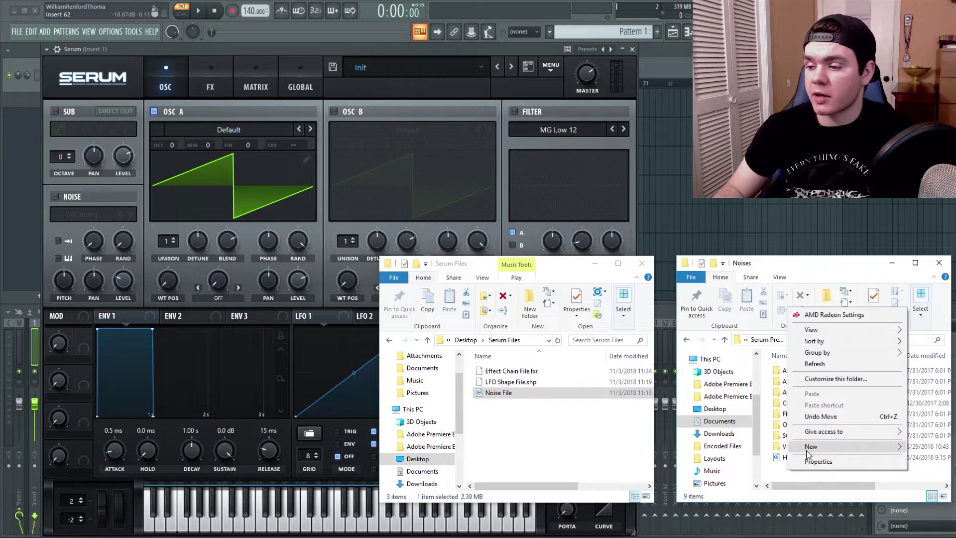
mouse_move(809, 451)
click(758, 448)
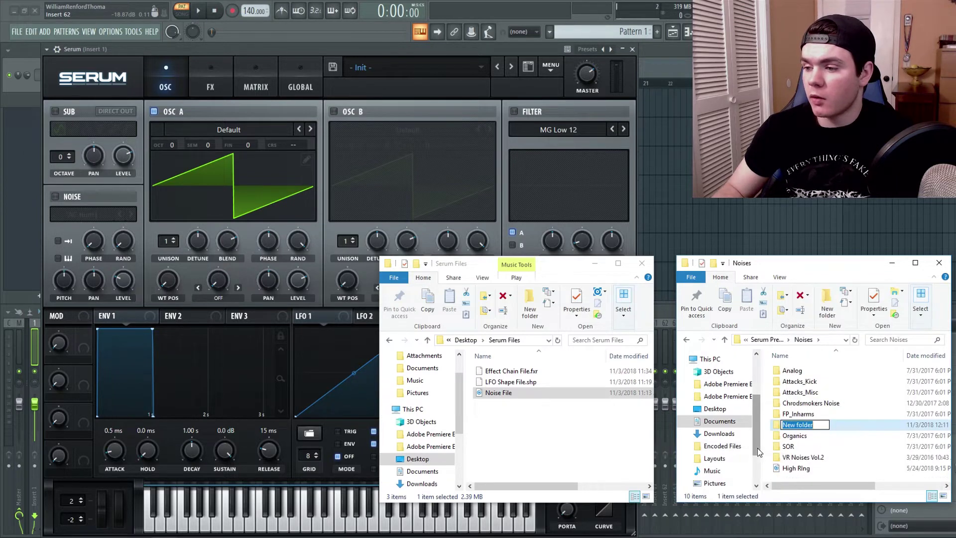
text(User)
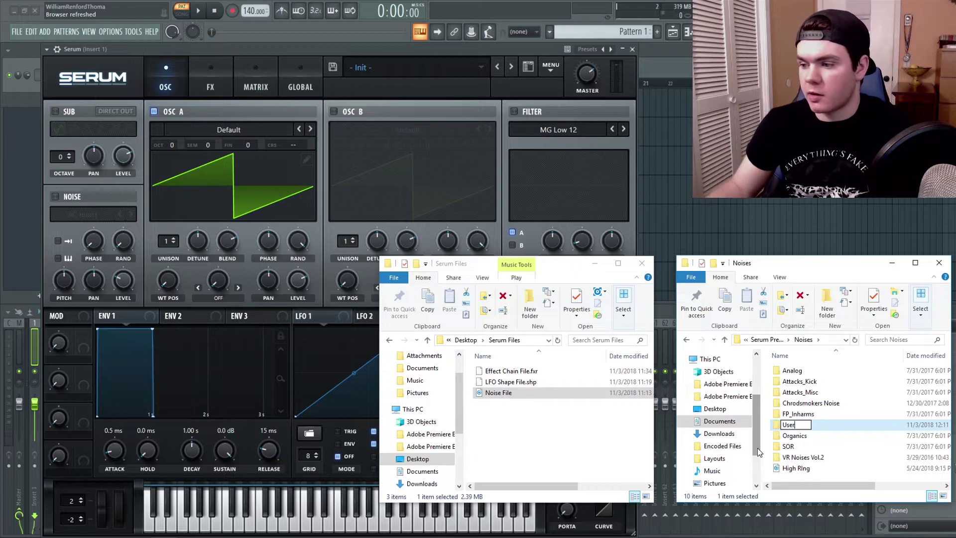
key(Return)
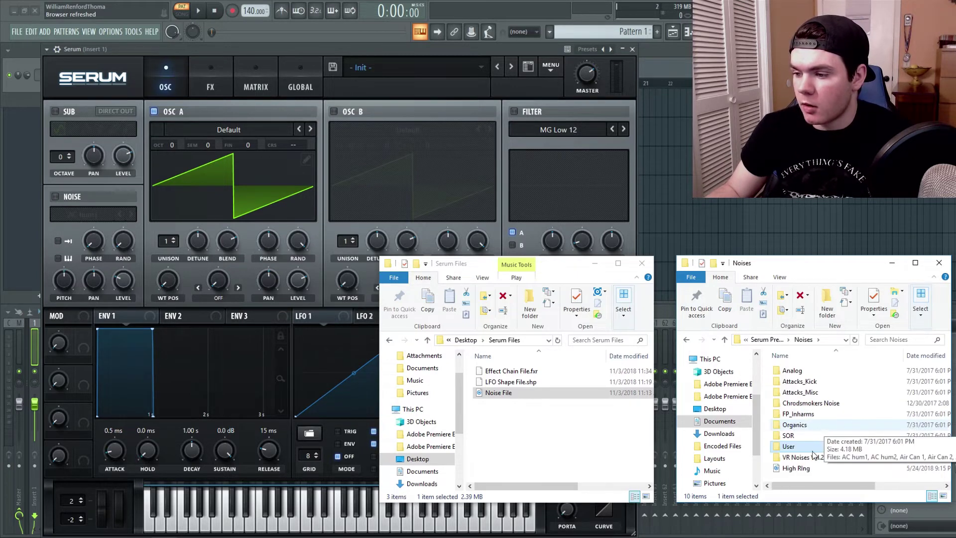
Step: Move High Ring and Noise File into the Noises > User folder
click(792, 468)
drag(792, 468, 789, 446)
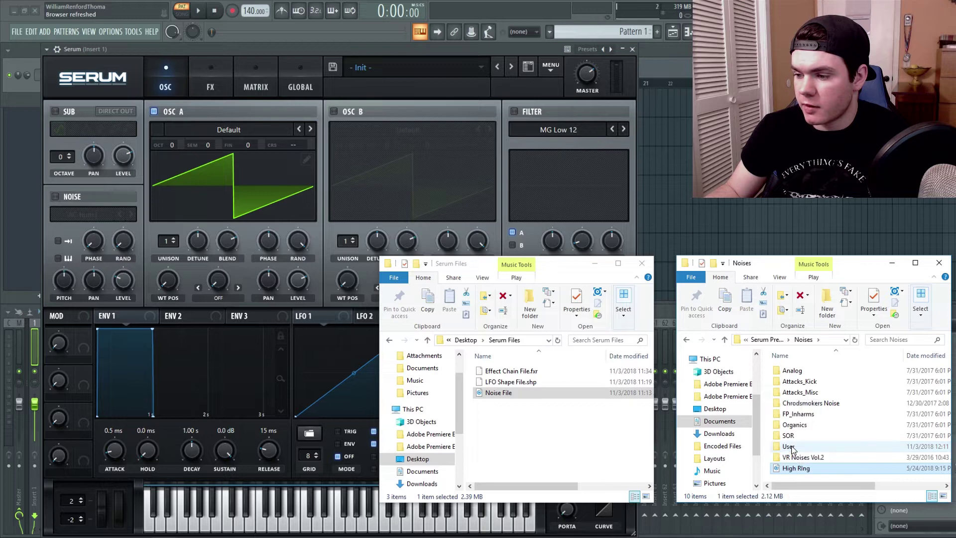
click(497, 395)
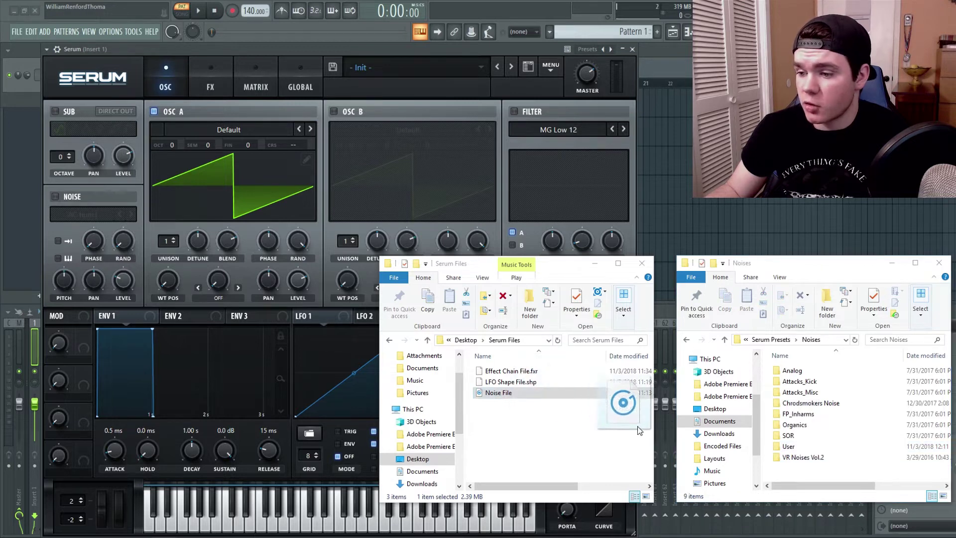
drag(640, 431, 789, 447)
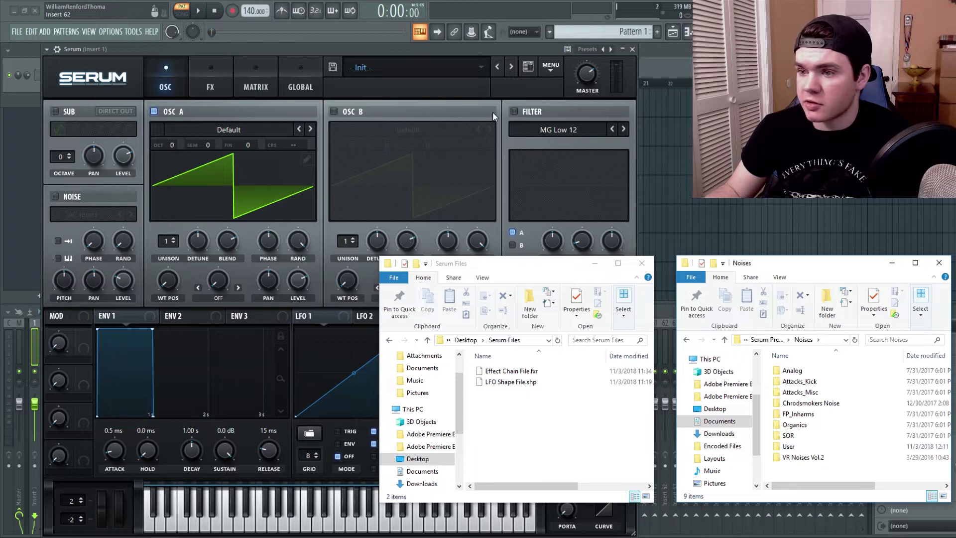
Step: Bring Serum to the front and rescan its folders on disk
click(441, 50)
click(551, 68)
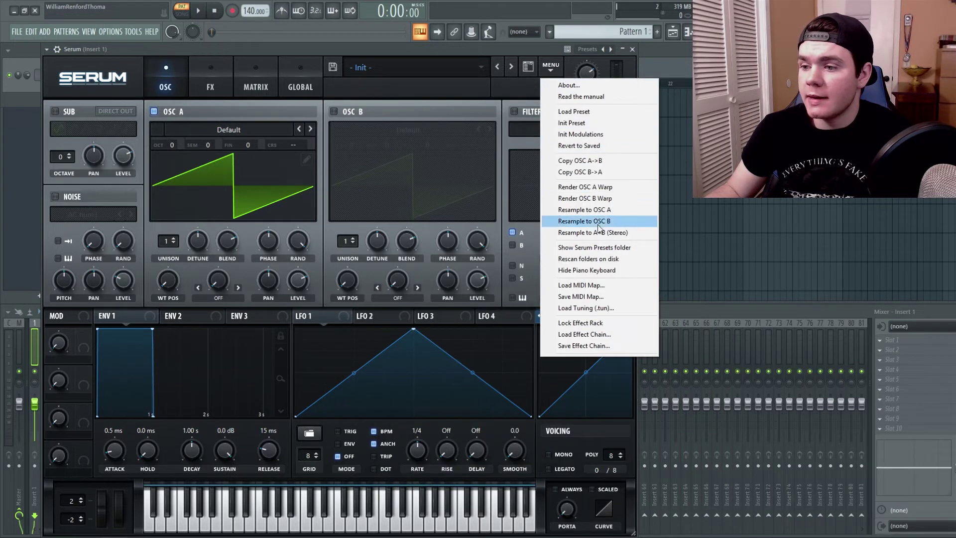
click(624, 260)
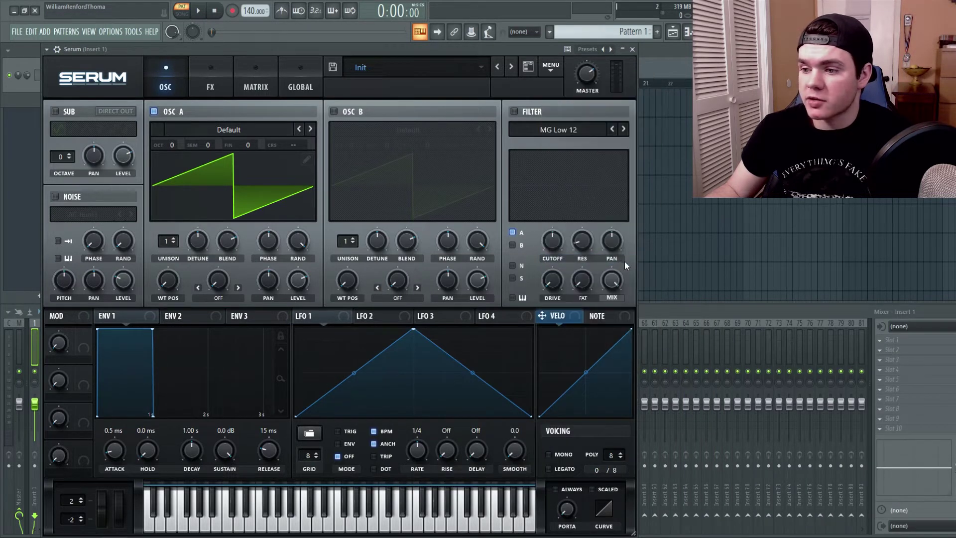
Step: Enable the noise oscillator with User > Noise File and switch oscillator A off
click(65, 198)
click(77, 214)
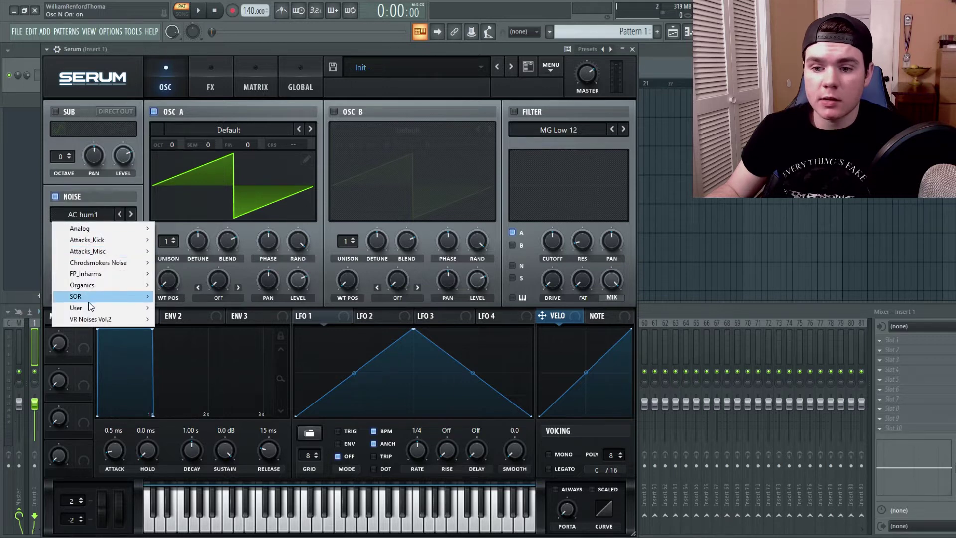
mouse_move(90, 308)
click(189, 319)
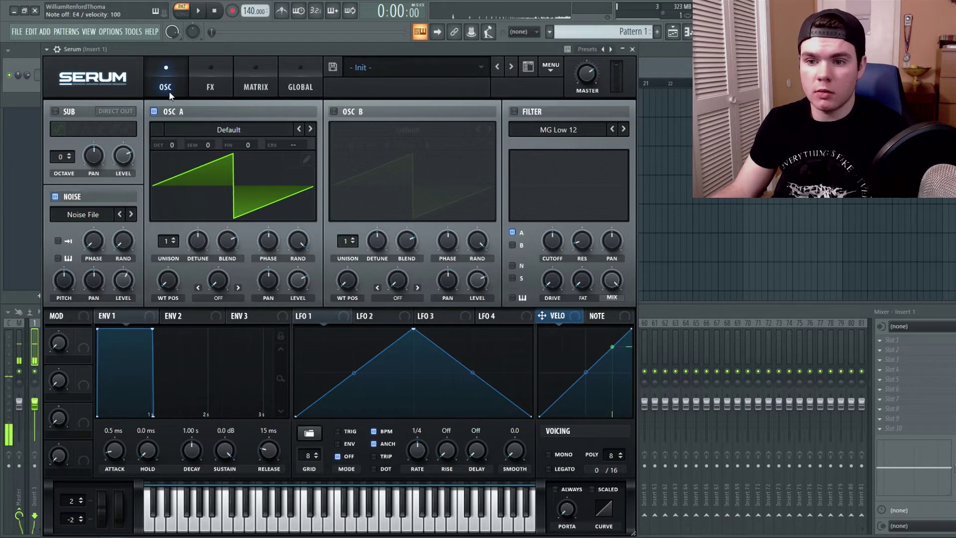
click(154, 111)
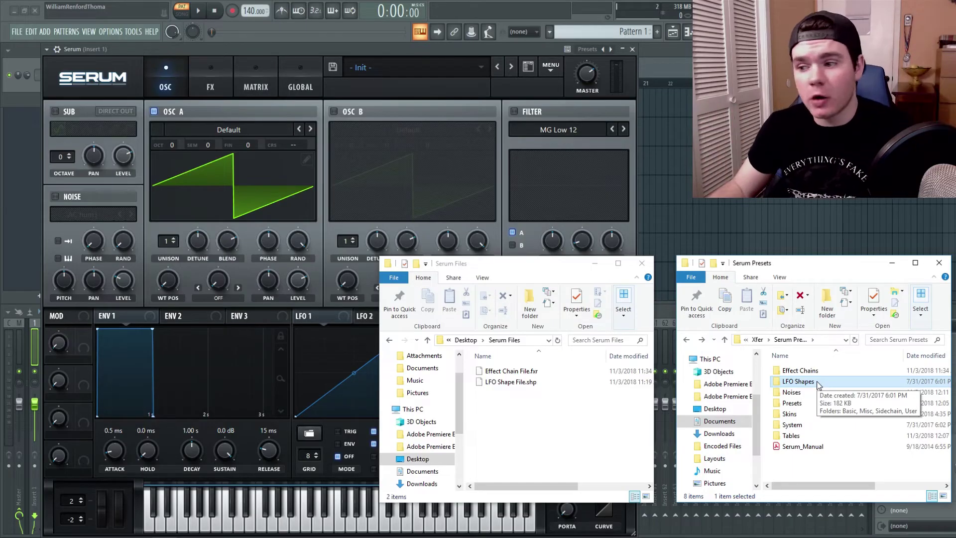
Step: Move LFO Shape File.shp into Serum's LFO Shapes > User folder
double_click(814, 380)
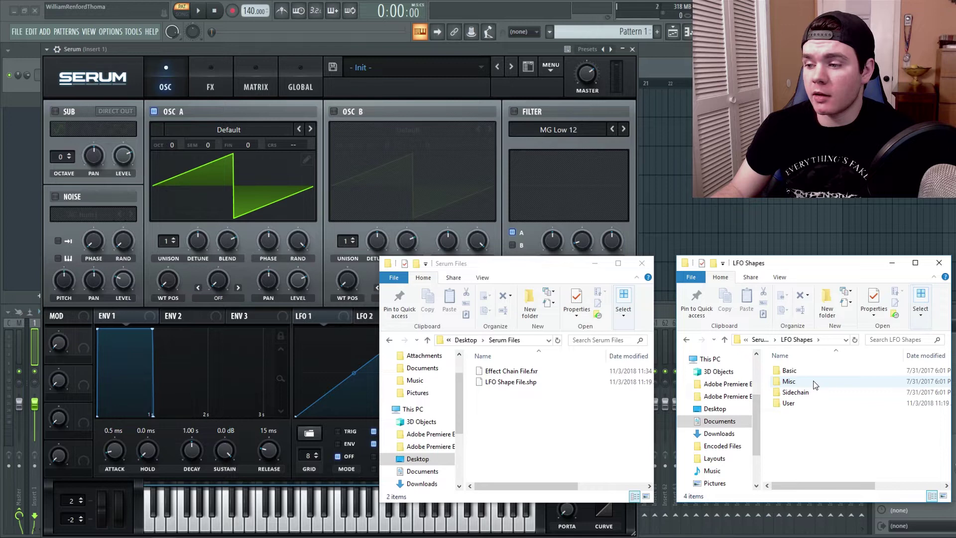
double_click(806, 404)
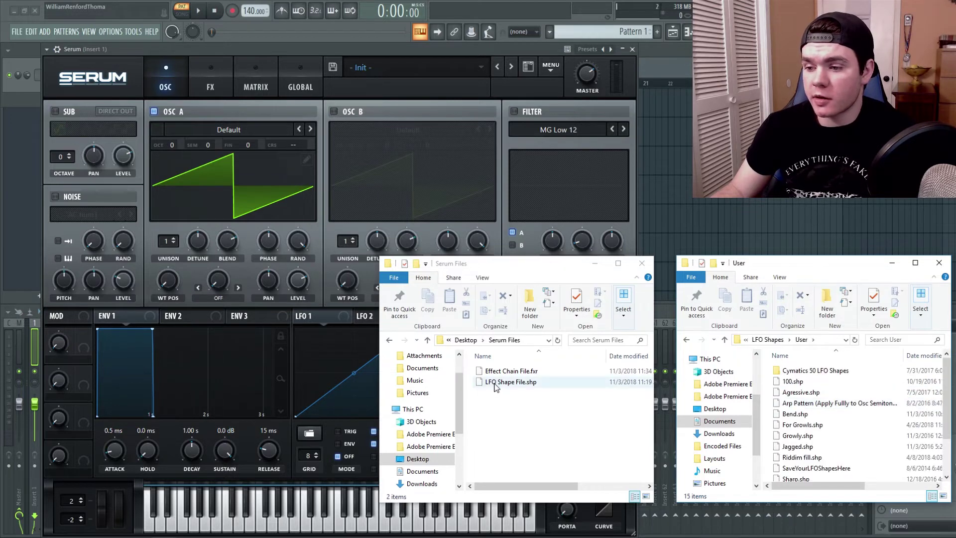
drag(491, 385, 767, 382)
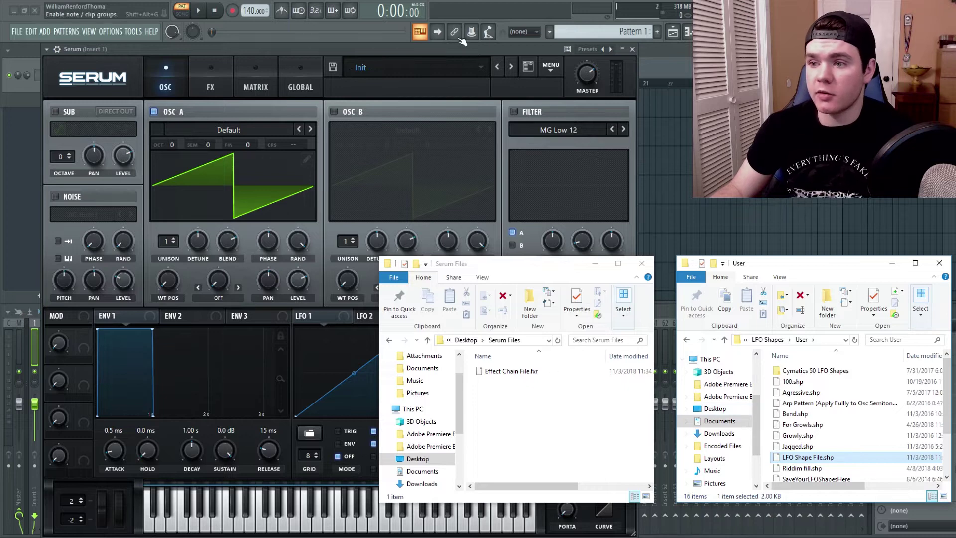
click(438, 45)
click(551, 68)
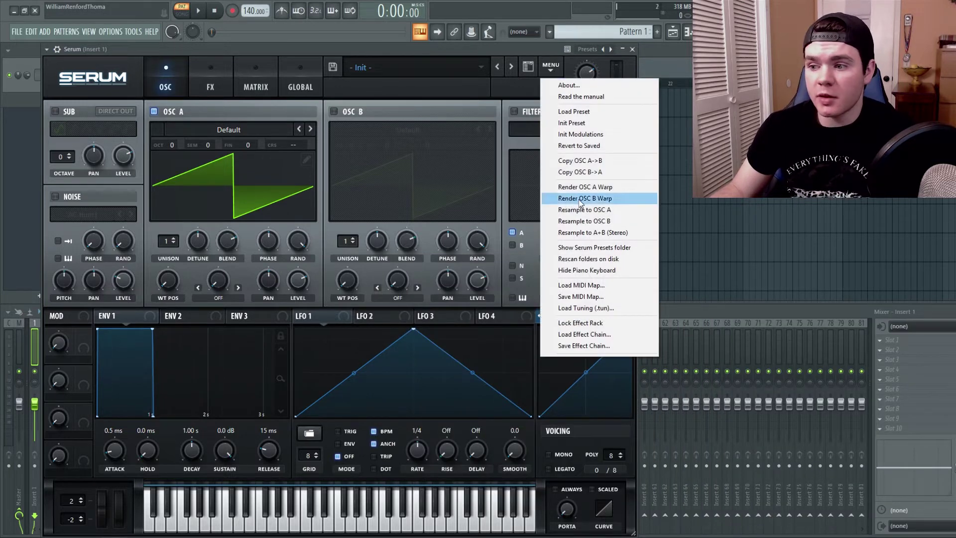
Step: Rescan folders and load User > LFO Shape File into LFO 1
click(597, 260)
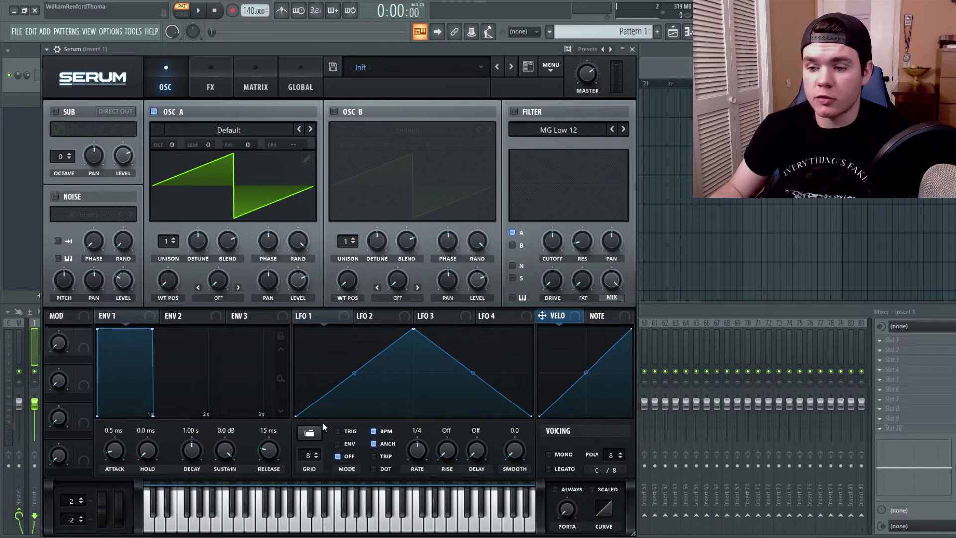
click(310, 434)
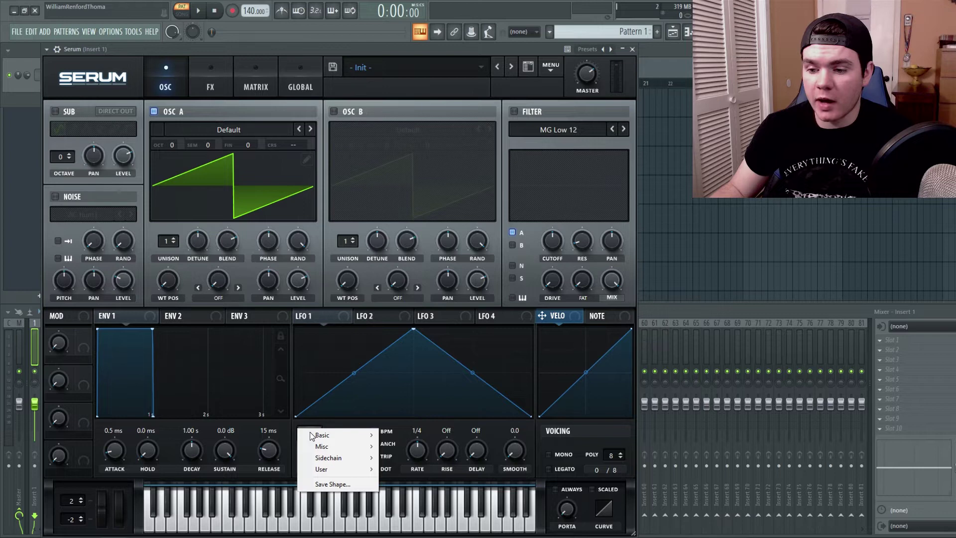
mouse_move(337, 468)
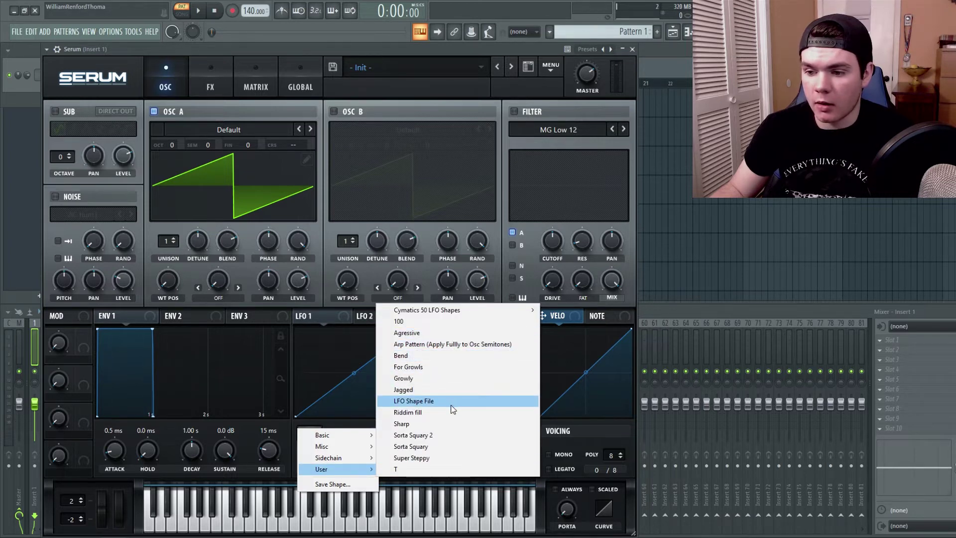
click(427, 402)
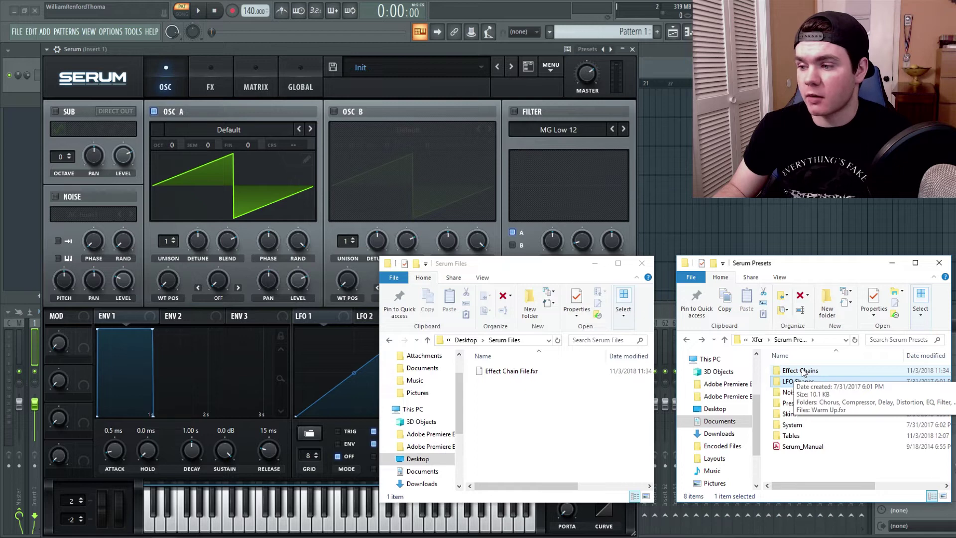
Step: Move Effect Chain File.fxr from Serum Files into Serum's Effect Chains folder
double_click(803, 371)
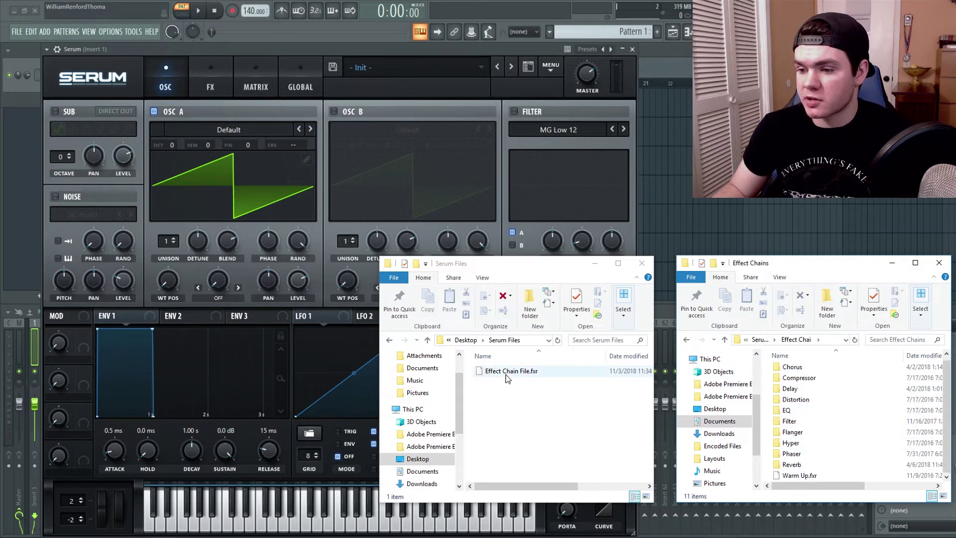
drag(507, 379, 768, 472)
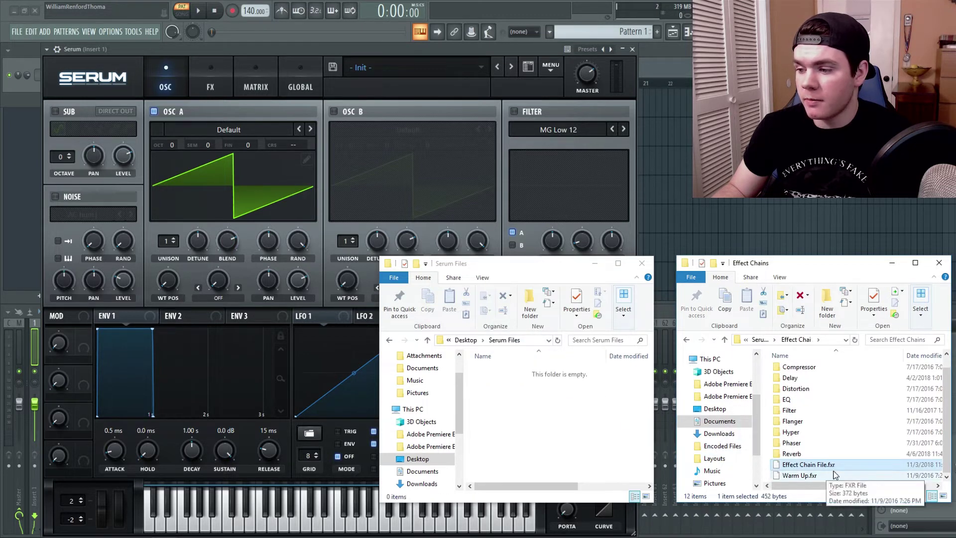
Step: Rescan Serum's folders on disk from the main menu, then glance at the effects rack
click(391, 59)
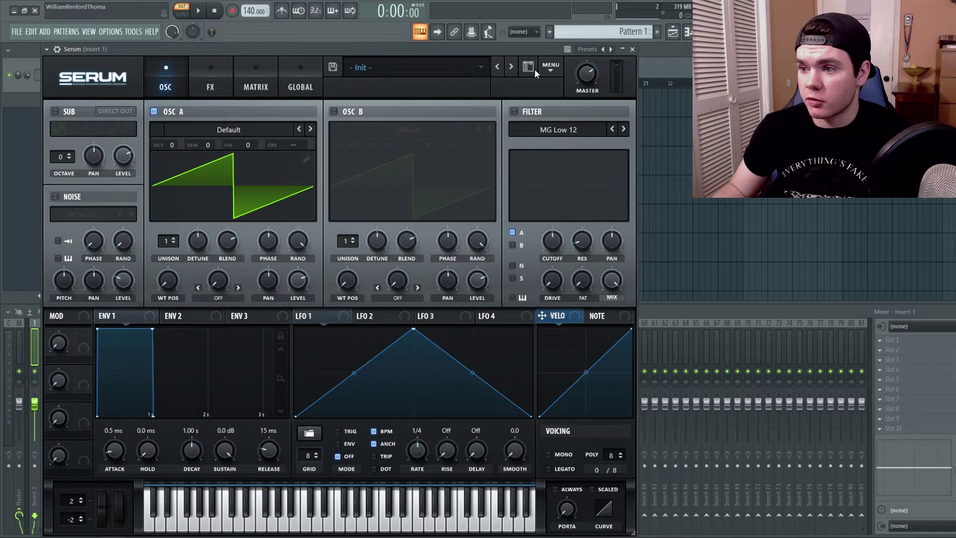
click(550, 68)
click(591, 259)
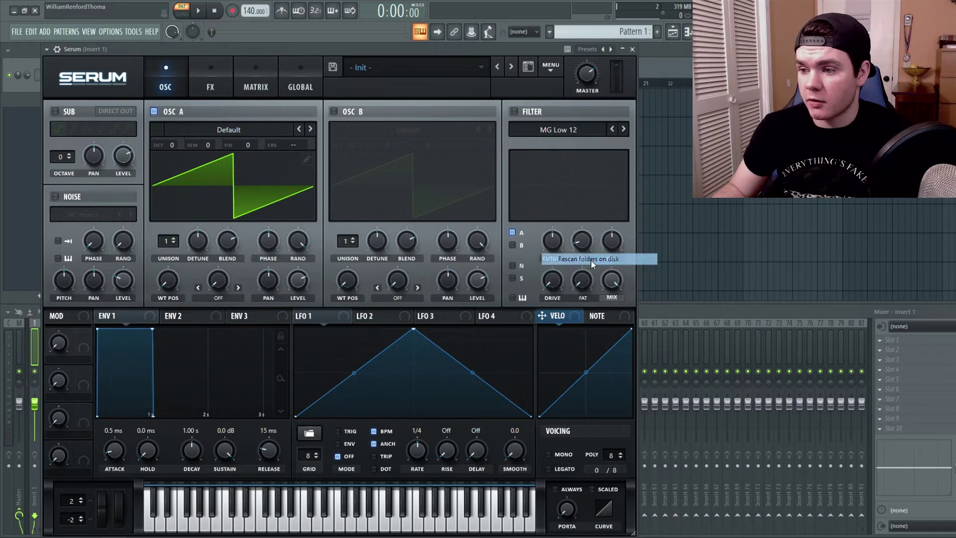
click(217, 86)
click(181, 66)
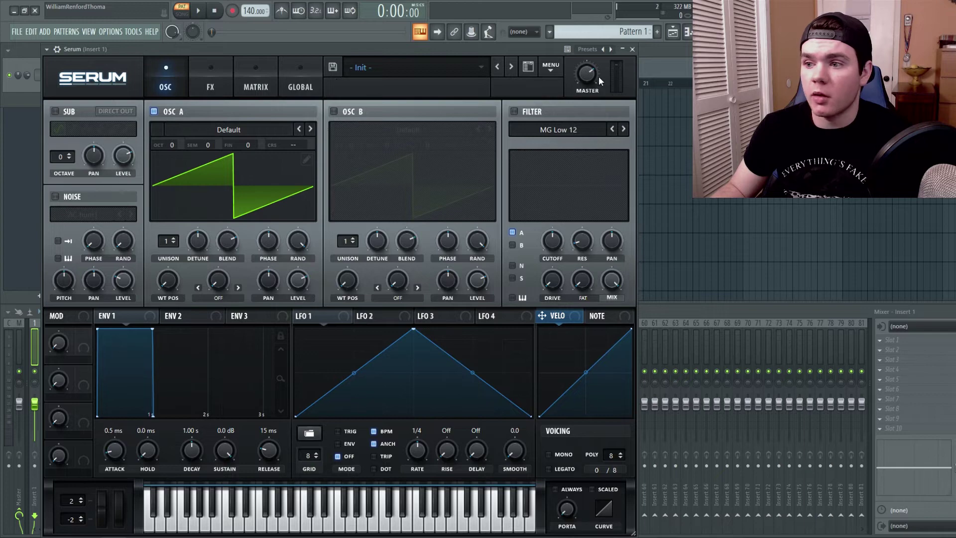
Step: Load Effect Chain File.fxr from the Effect Chains folder into Serum's effects rack
click(551, 71)
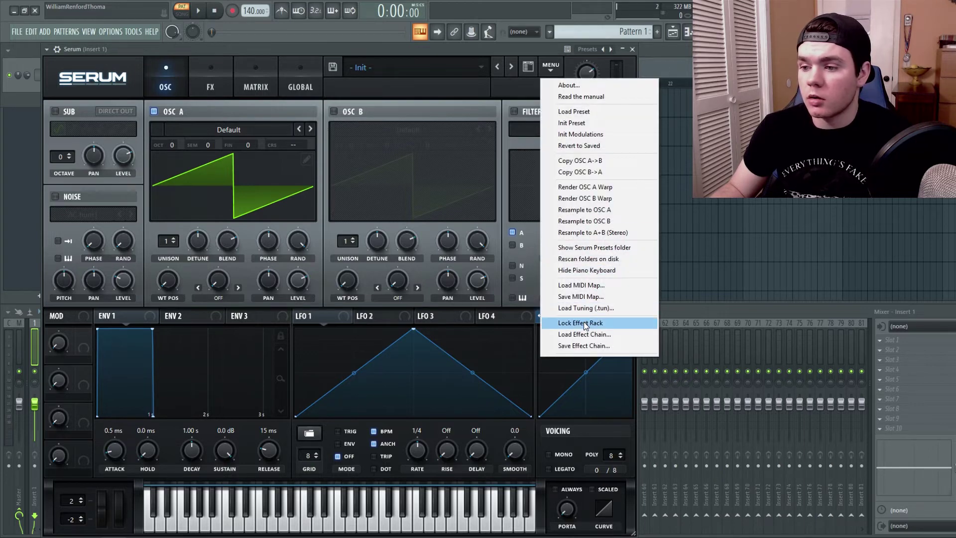
click(618, 337)
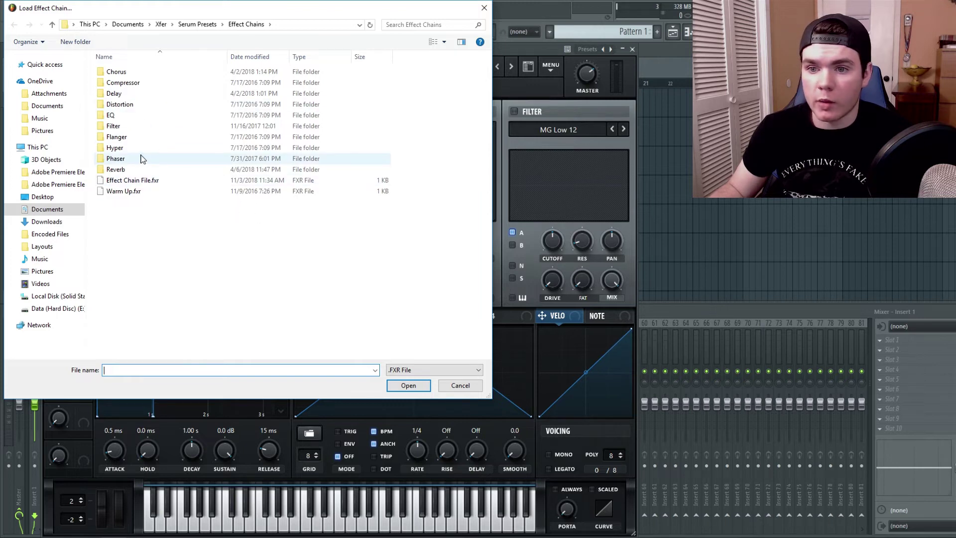
double_click(132, 182)
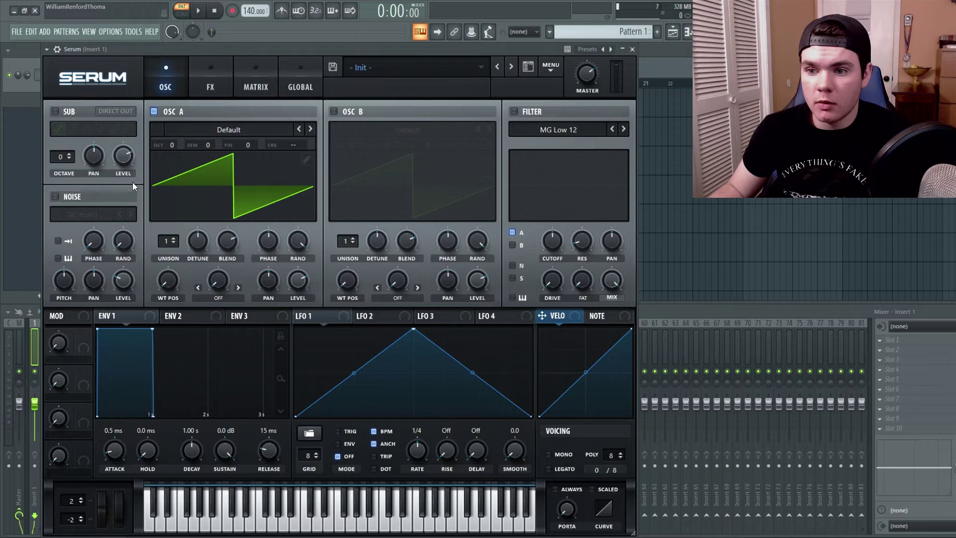
click(215, 82)
Step: Show the Distortion, Hyper/Dimension, Compressor and Flanger rack and audition it with keys X, N, M, B
click(165, 75)
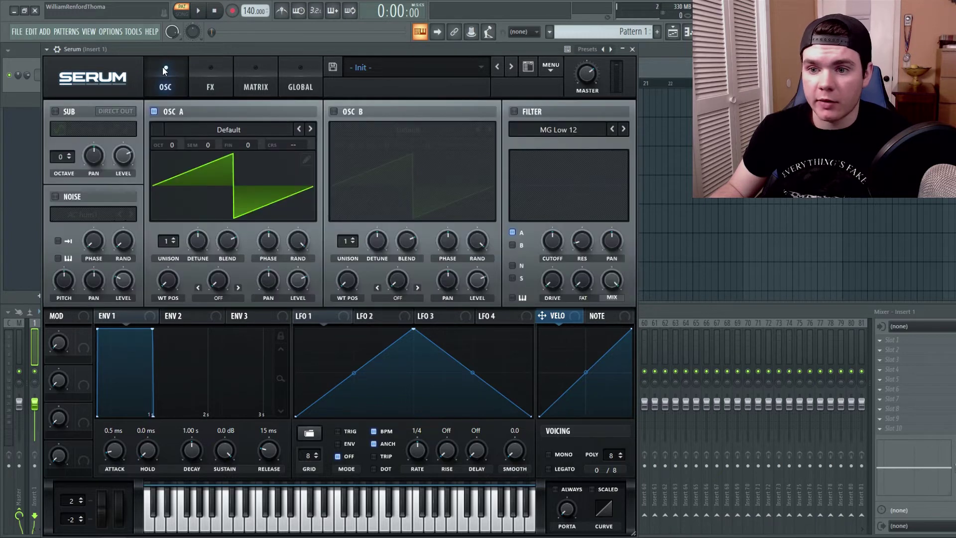
click(196, 64)
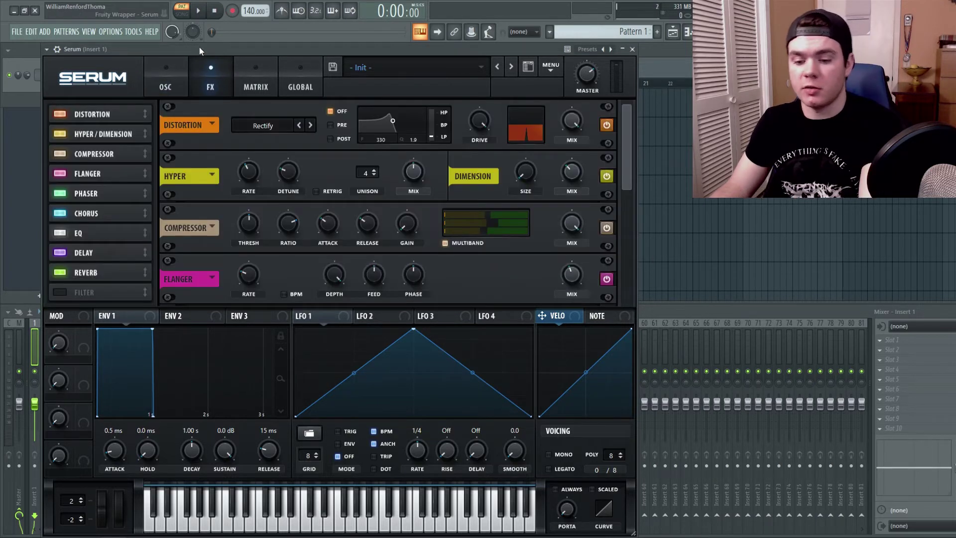
key(x)
key(n)
key(m)
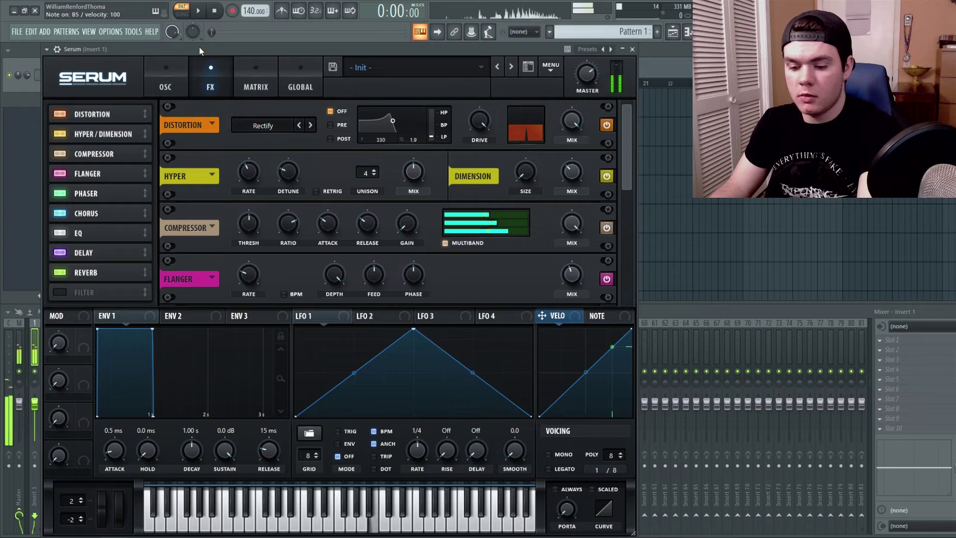
key(b)
key(n)
key(m)
key(m)
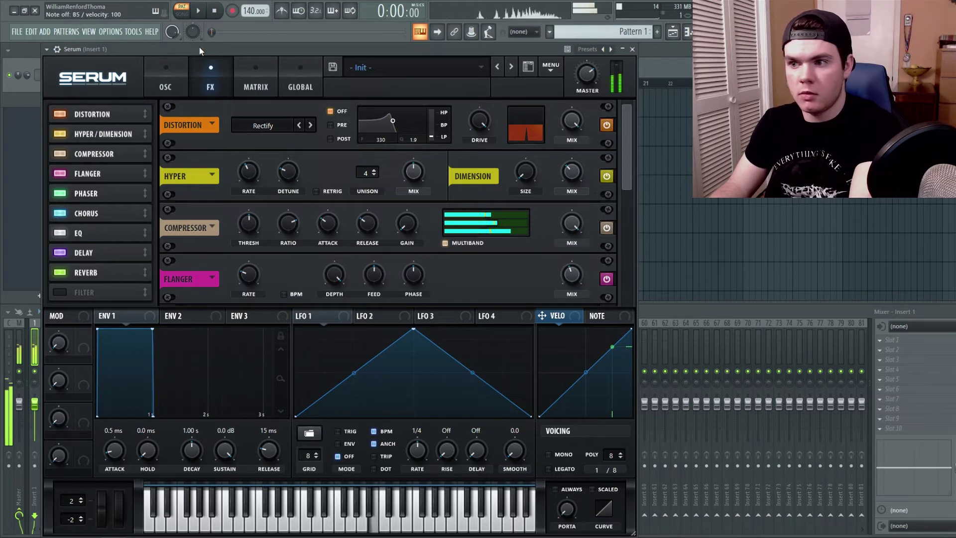
key(m)
key(n)
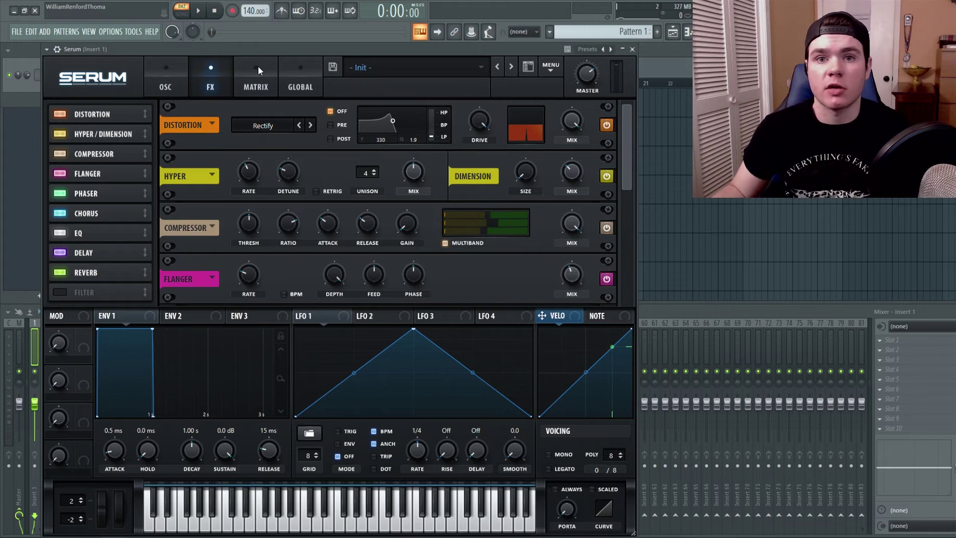
click(244, 68)
Step: Look over the Global settings page, then return to the oscillator page
click(289, 64)
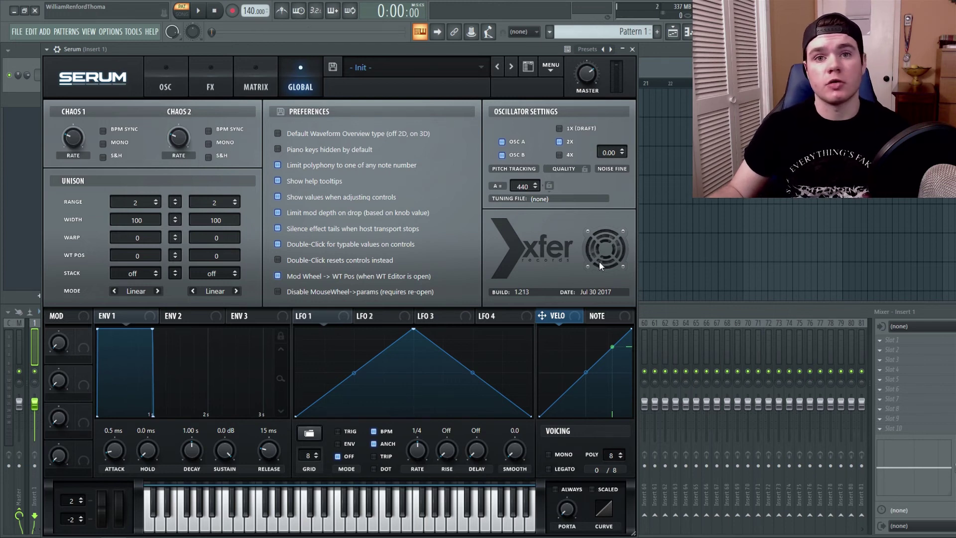
click(165, 79)
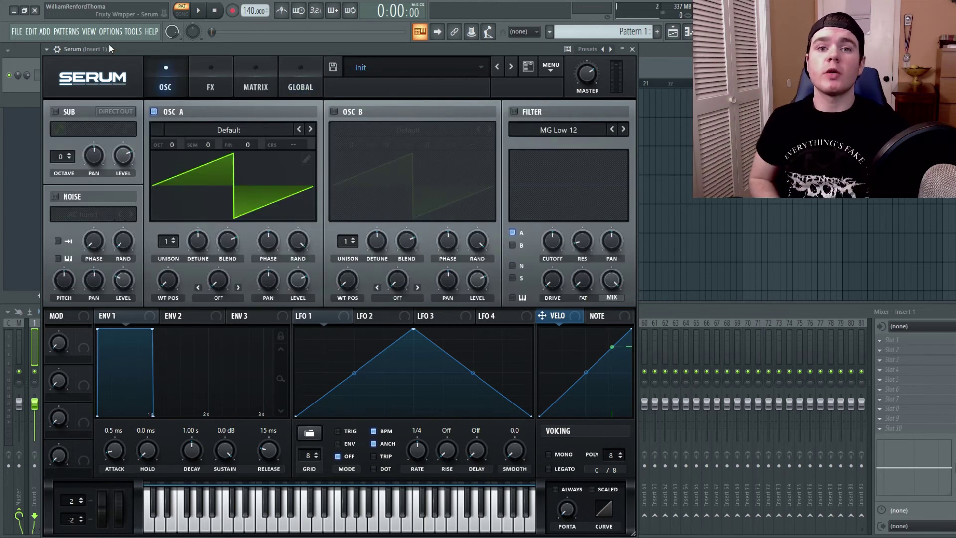